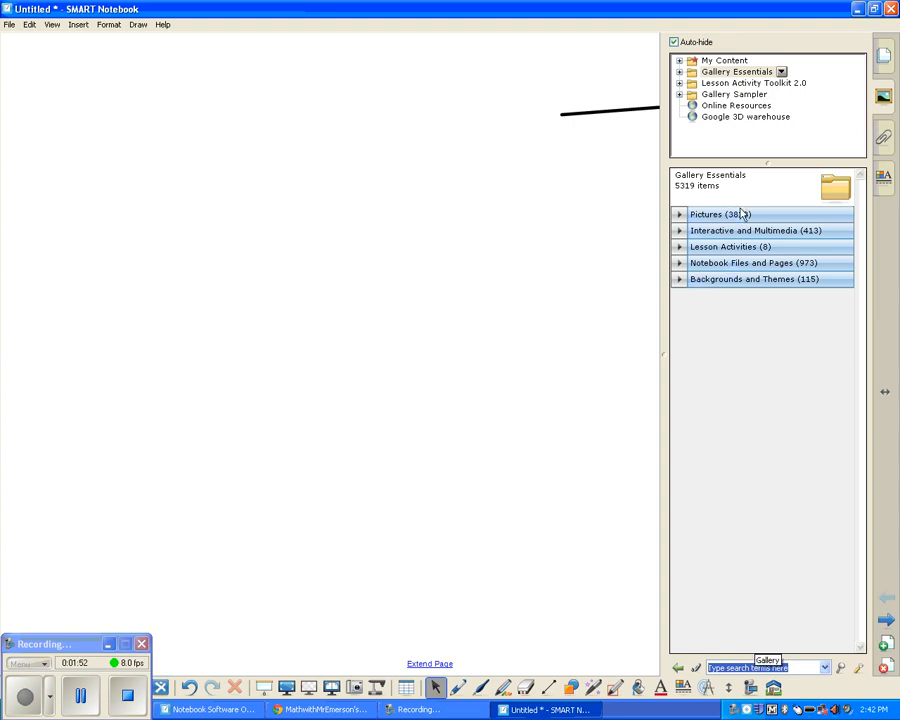
Browse the Gallery Essentials, Lesson Activity Toolkit 2.0 and Gallery Sampler collections to see their subfolders and content categories
{"action": "double_click", "coordinate": [738, 73]}
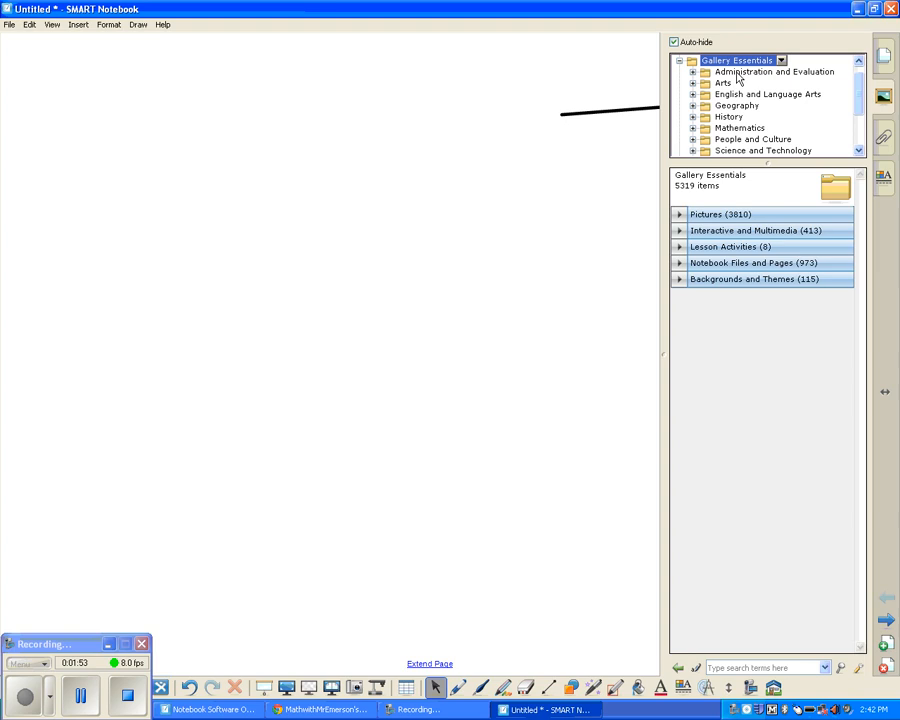
{"action": "left_click", "coordinate": [679, 61]}
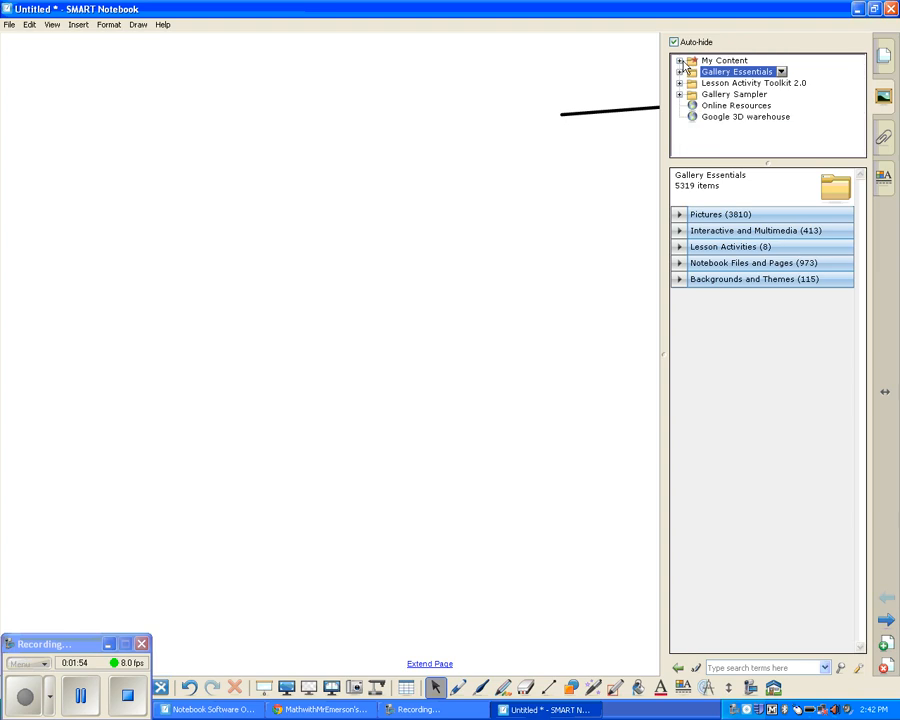
{"action": "double_click", "coordinate": [729, 84]}
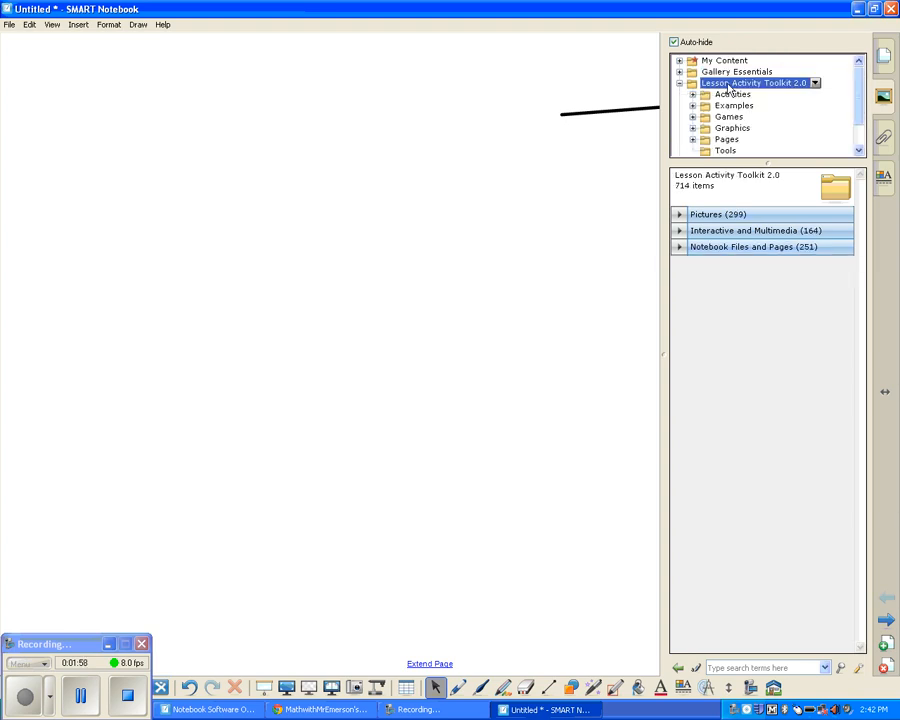
{"action": "left_click", "coordinate": [679, 84]}
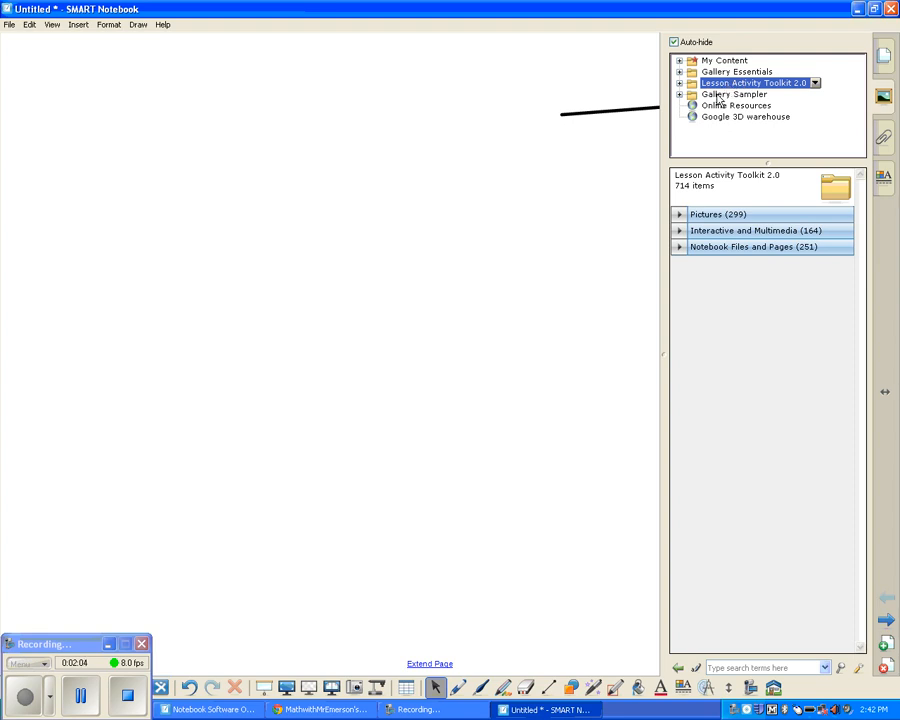
{"action": "double_click", "coordinate": [718, 96]}
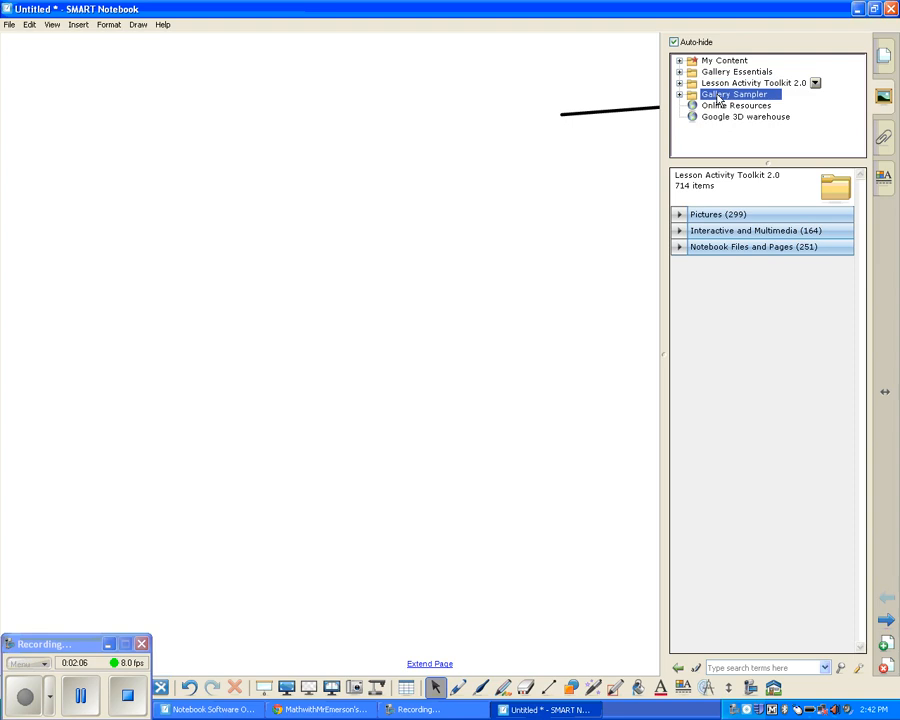
{"action": "left_click", "coordinate": [680, 61]}
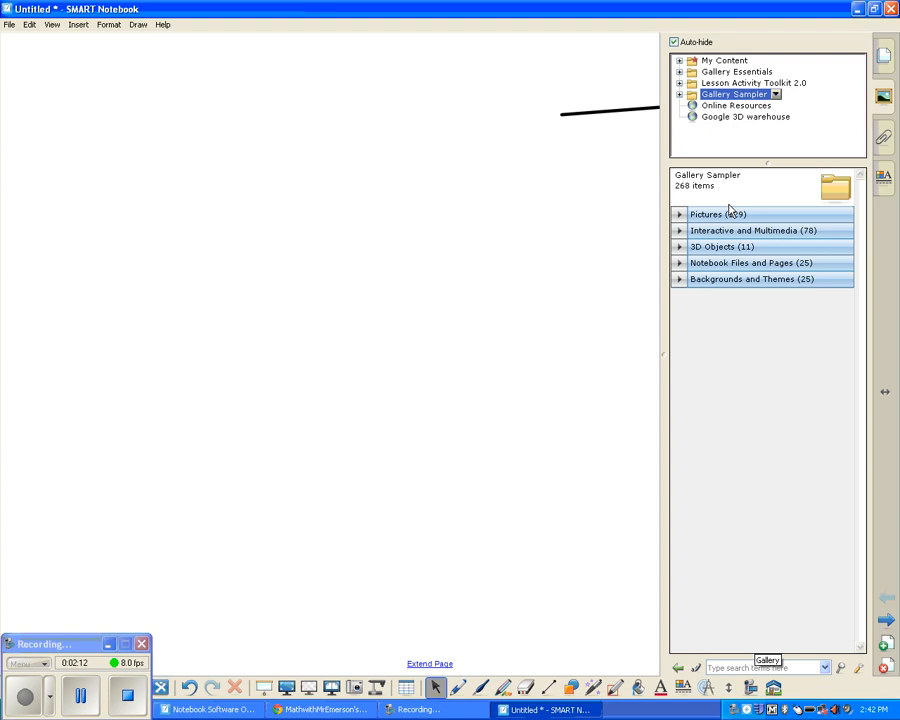
{"action": "left_click", "coordinate": [716, 74]}
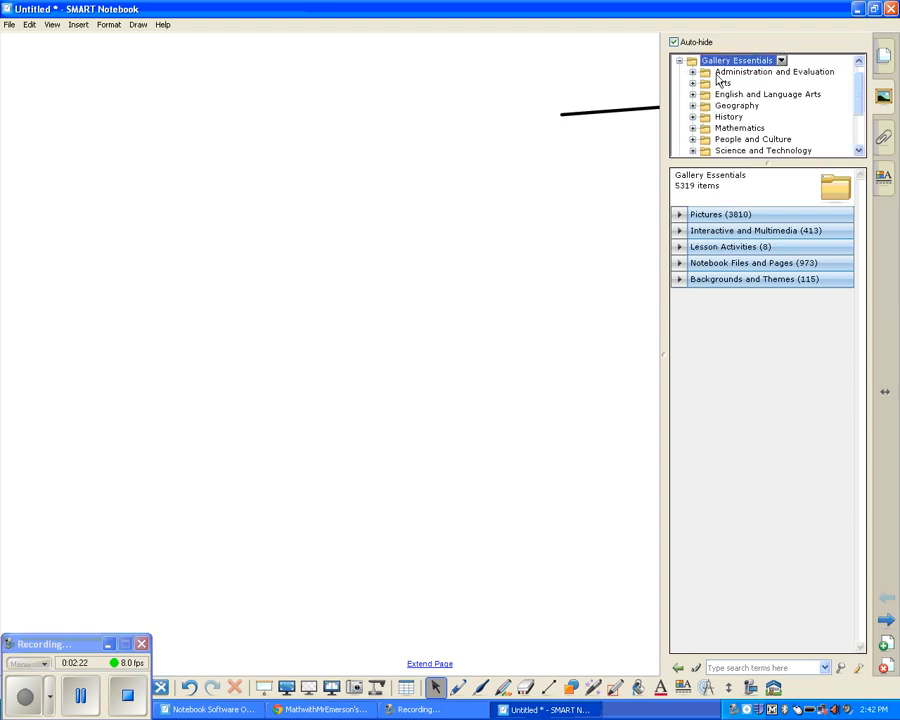
{"action": "left_click", "coordinate": [679, 61]}
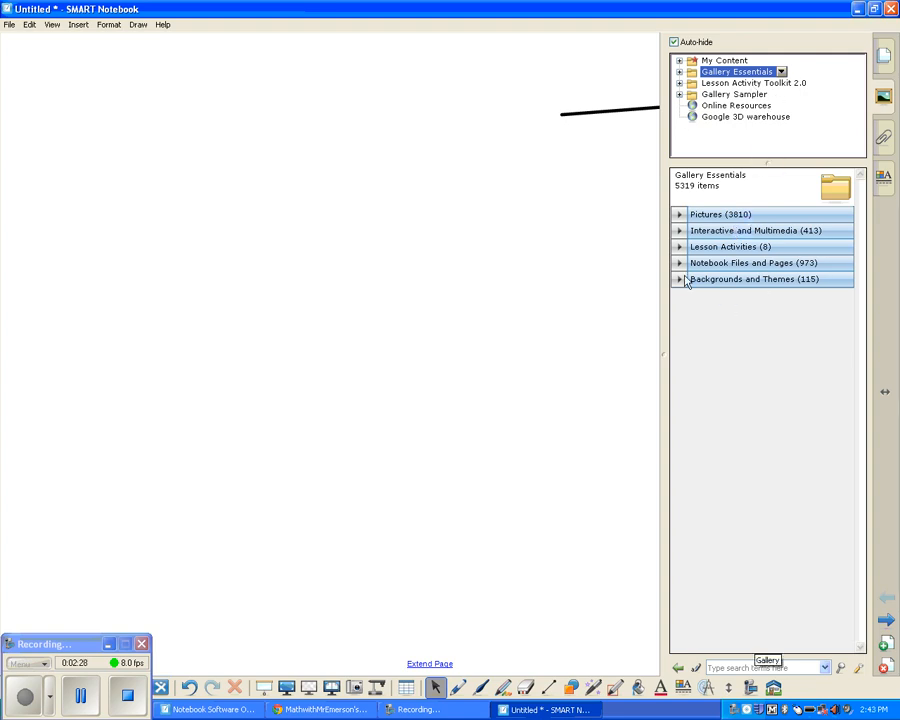
Look through the pictures in Gallery Essentials, then collapse the Pictures category
{"action": "left_click", "coordinate": [680, 215]}
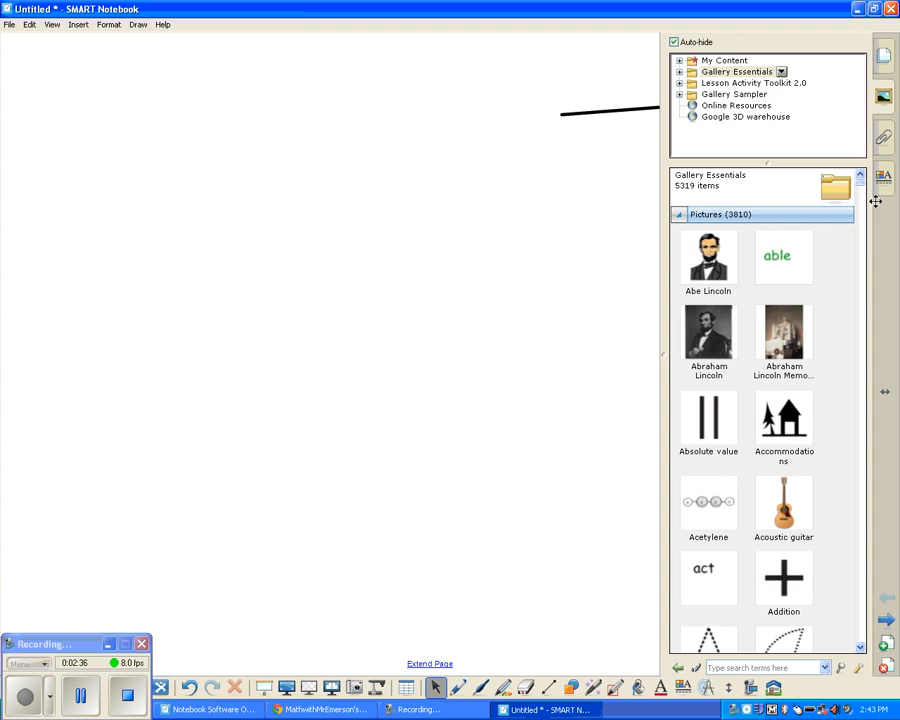
{"action": "mouse_move", "coordinate": [861, 184]}
{"action": "left_mouse_down"}
{"action": "mouse_move", "coordinate": [858, 426]}
{"action": "mouse_move", "coordinate": [858, 175]}
{"action": "mouse_move", "coordinate": [859, 201]}
{"action": "left_mouse_up"}
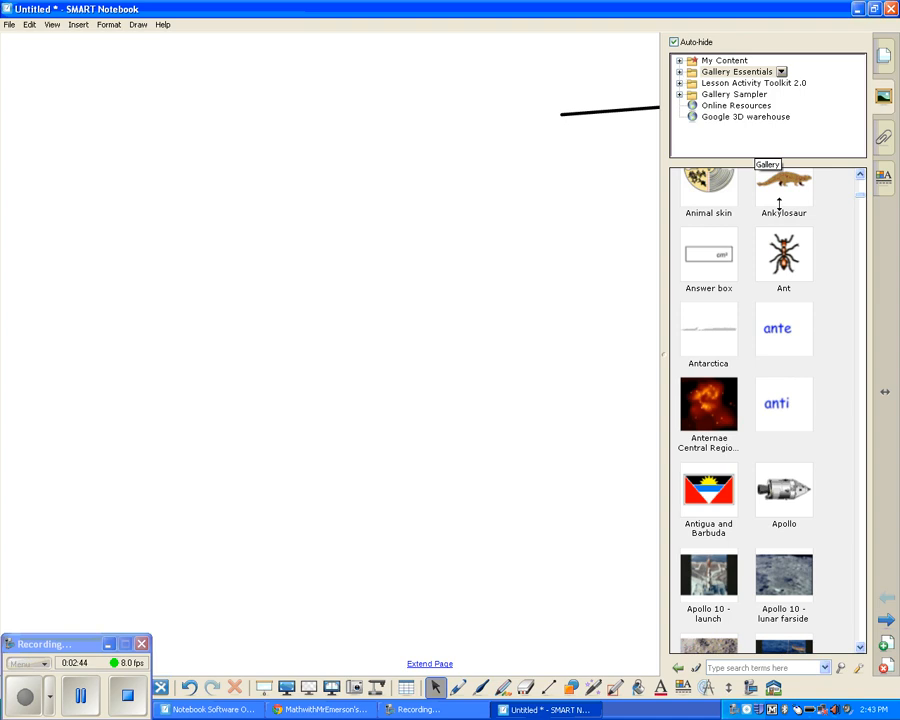
{"action": "left_click_drag", "start_coordinate": [860, 196], "coordinate": [861, 172]}
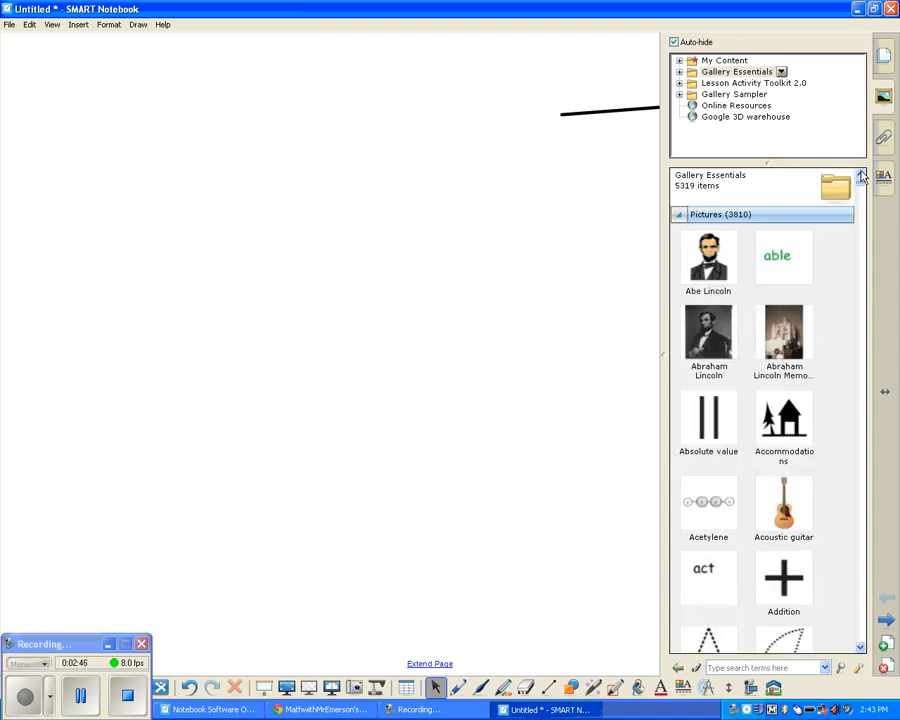
{"action": "left_click", "coordinate": [679, 214]}
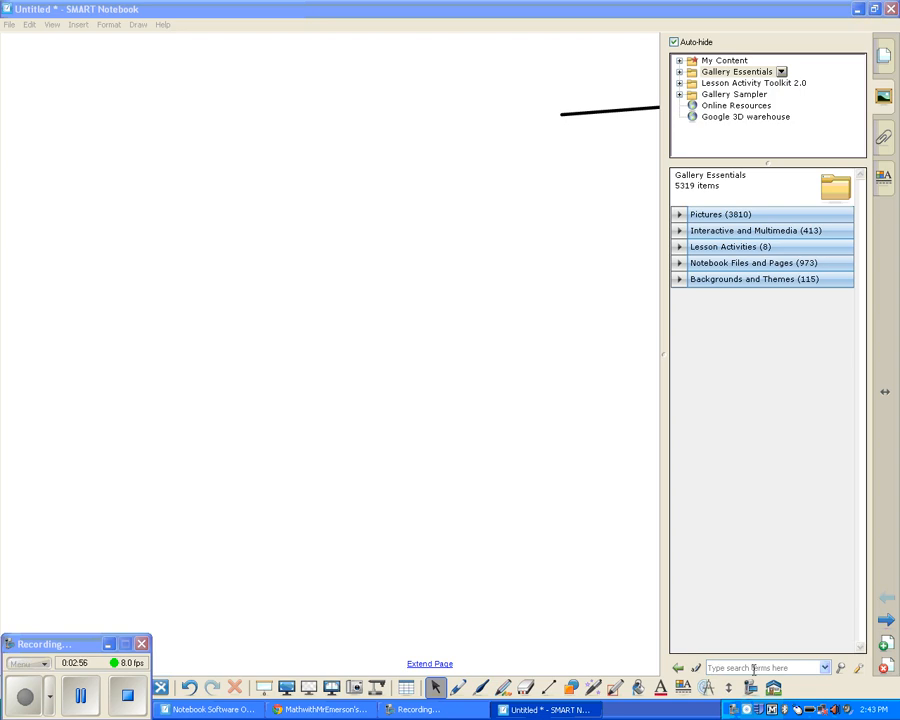
Search the Gallery for "dog" and expand the picture results
{"action": "left_click", "coordinate": [731, 667]}
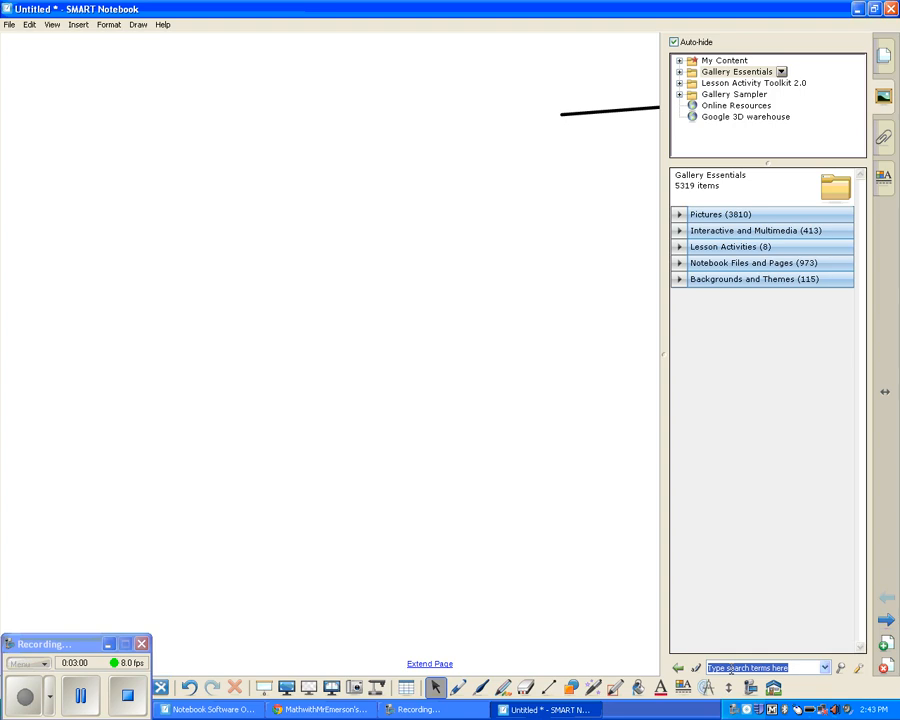
{"action": "type", "text": "dog"}
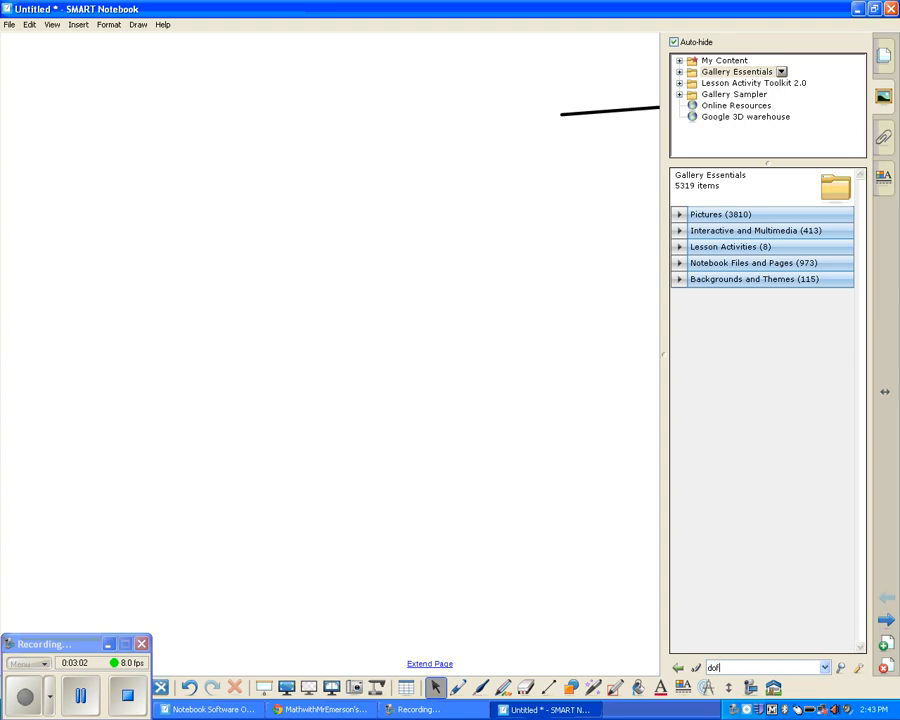
{"action": "key", "text": "Return"}
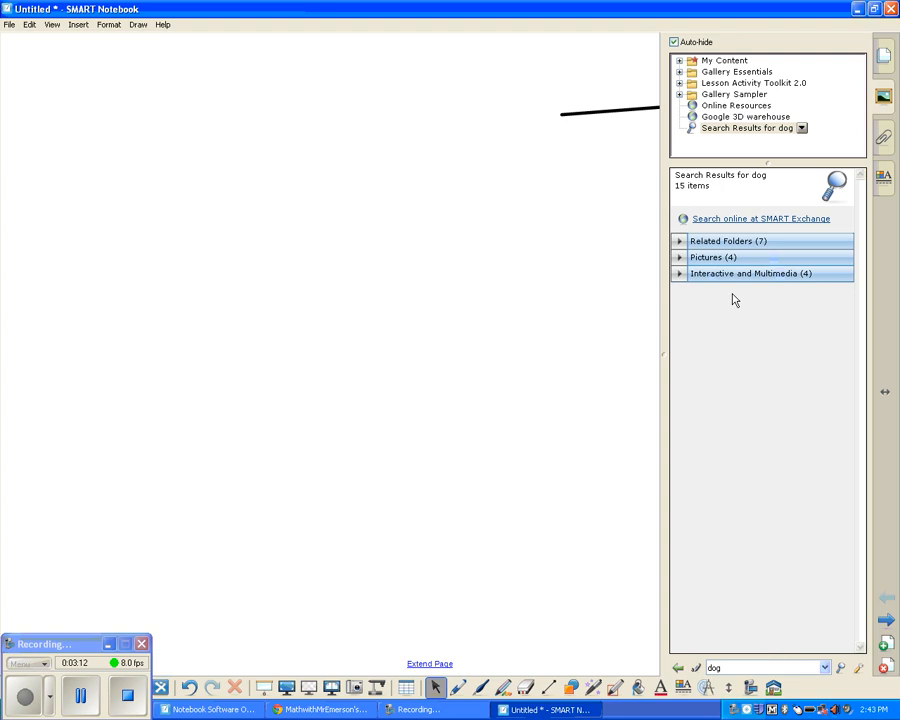
{"action": "left_click", "coordinate": [681, 259]}
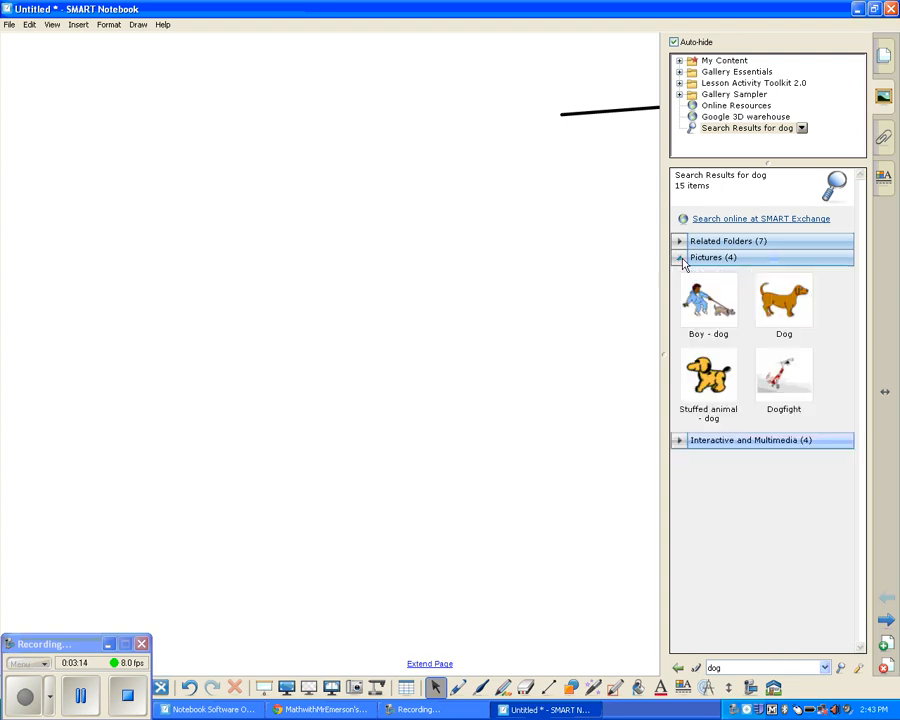
Insert the brown Dog picture and move it to the middle of the page's left half
{"action": "double_click", "coordinate": [781, 307]}
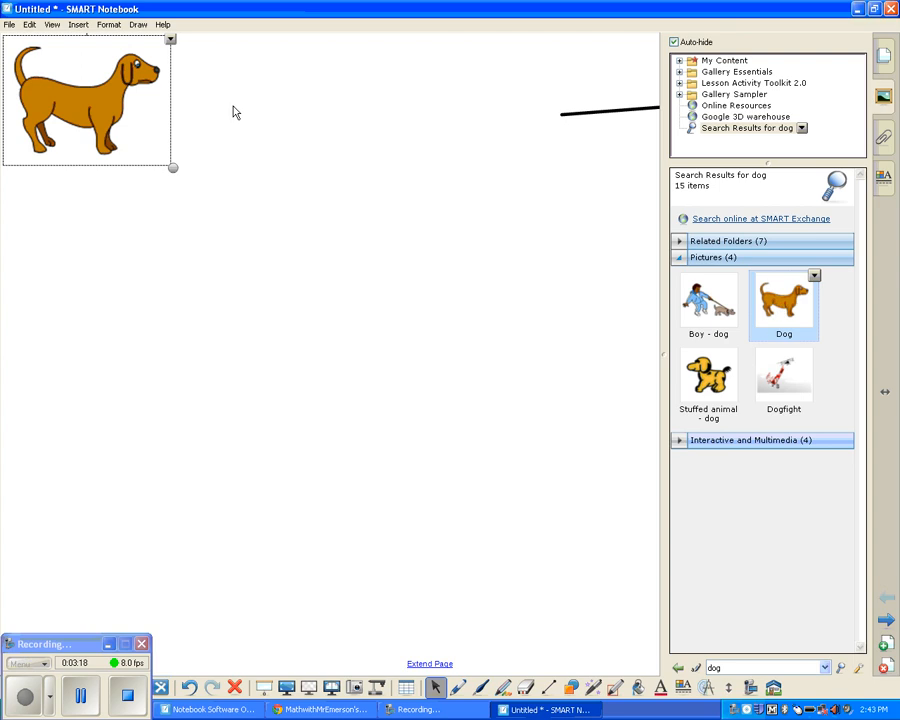
{"action": "left_click", "coordinate": [107, 101]}
{"action": "left_click_drag", "start_coordinate": [107, 101], "coordinate": [235, 324]}
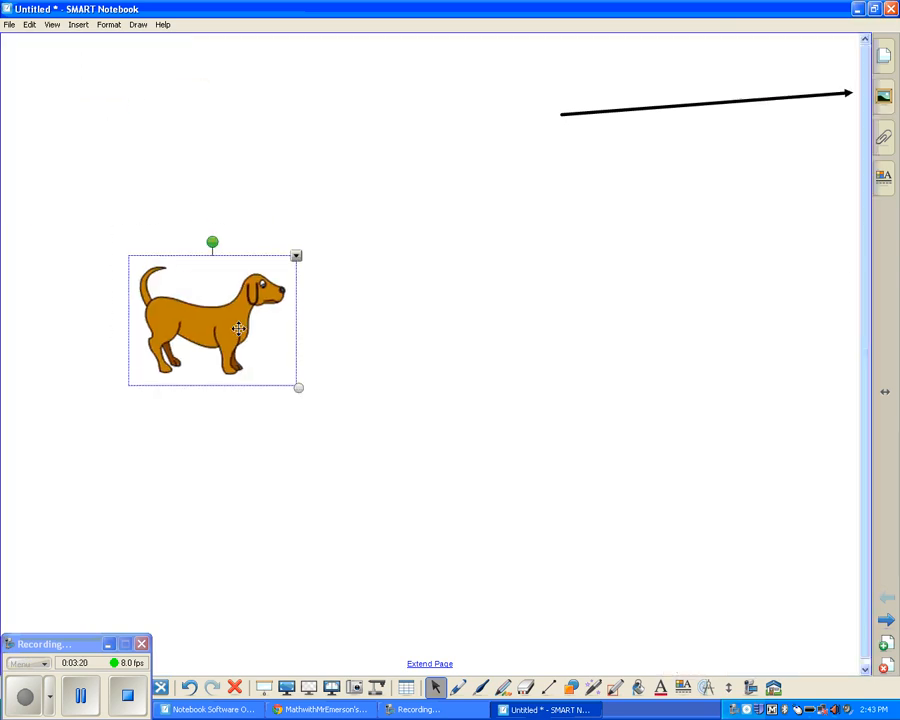
Insert the "Stuffed animal - dog" picture from the Gallery and place it to the right of the brown dog
{"action": "left_click", "coordinate": [884, 98]}
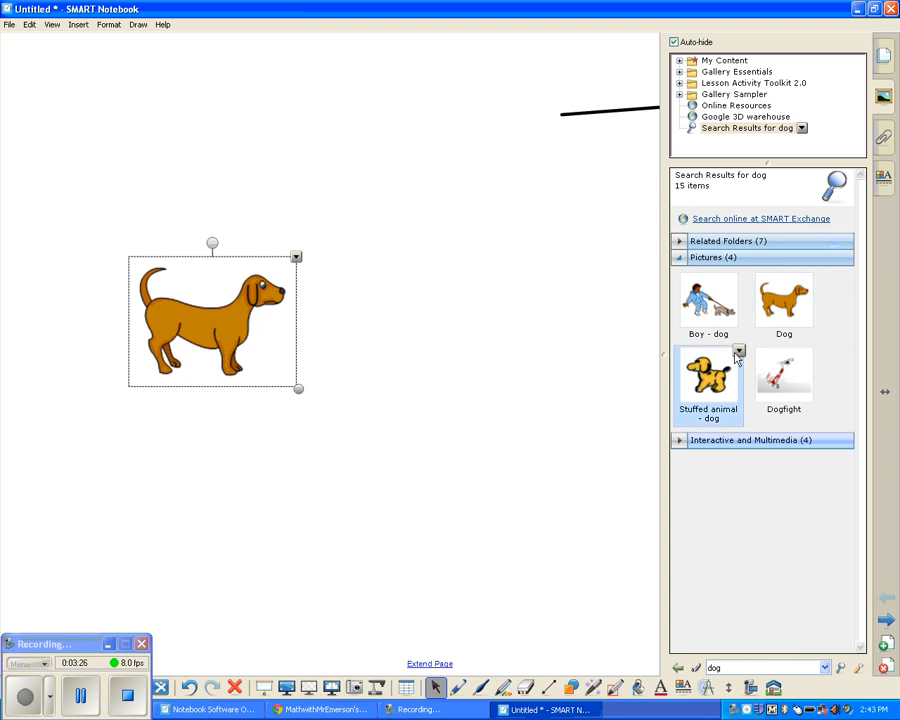
{"action": "left_click", "coordinate": [739, 352]}
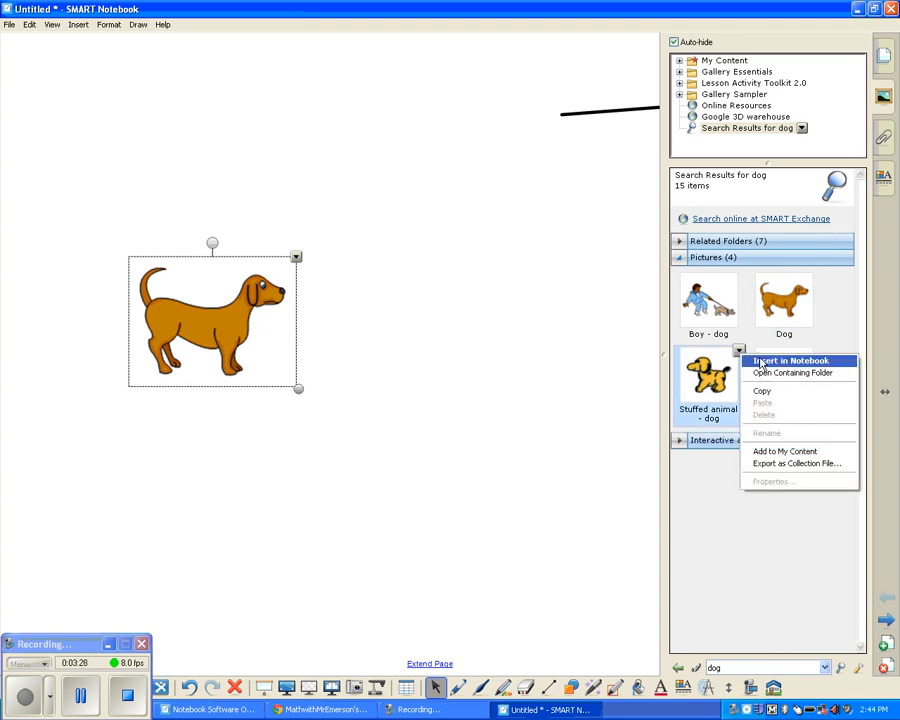
{"action": "left_click", "coordinate": [790, 360]}
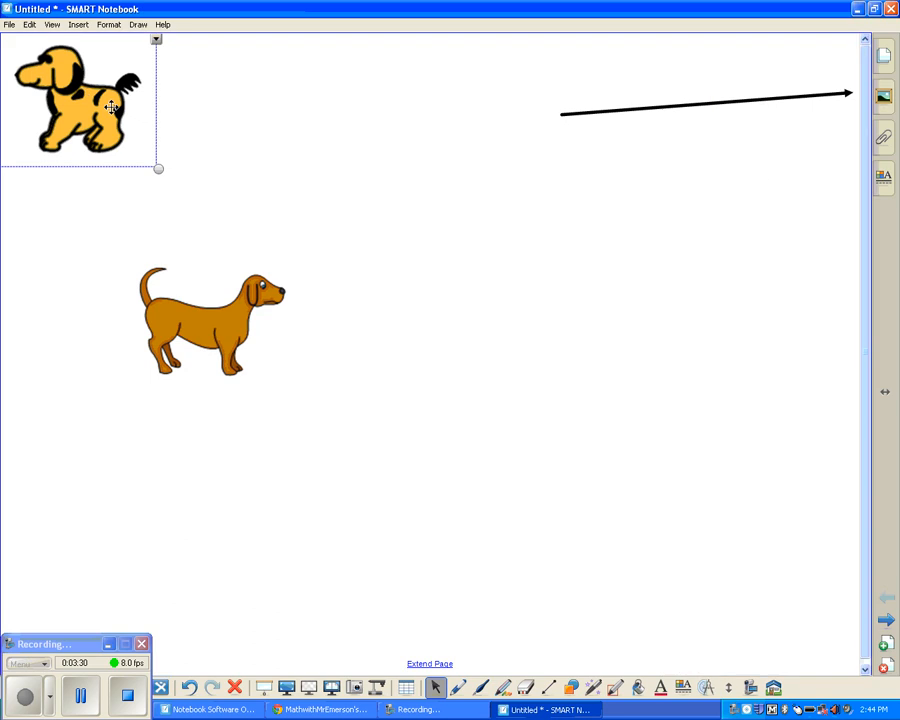
{"action": "left_click_drag", "start_coordinate": [78, 100], "coordinate": [449, 305]}
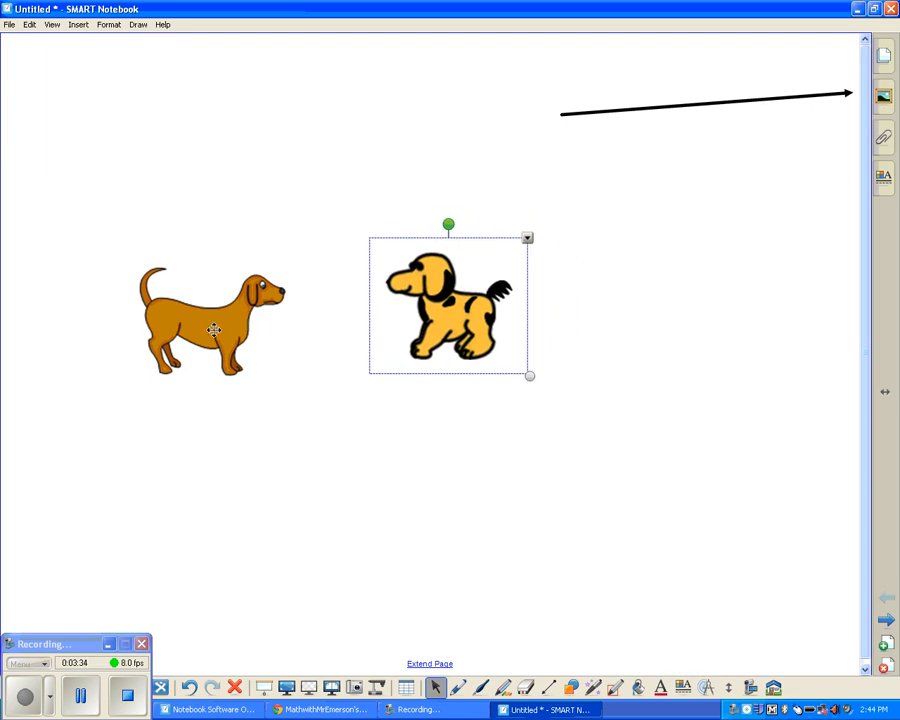
Enlarge the yellow stuffed dog, shrink the brown dog, and reposition them side by side on the page
{"action": "left_click_drag", "start_coordinate": [530, 376], "coordinate": [656, 486]}
{"action": "left_click_drag", "start_coordinate": [522, 388], "coordinate": [484, 227]}
{"action": "left_click", "coordinate": [204, 272]}
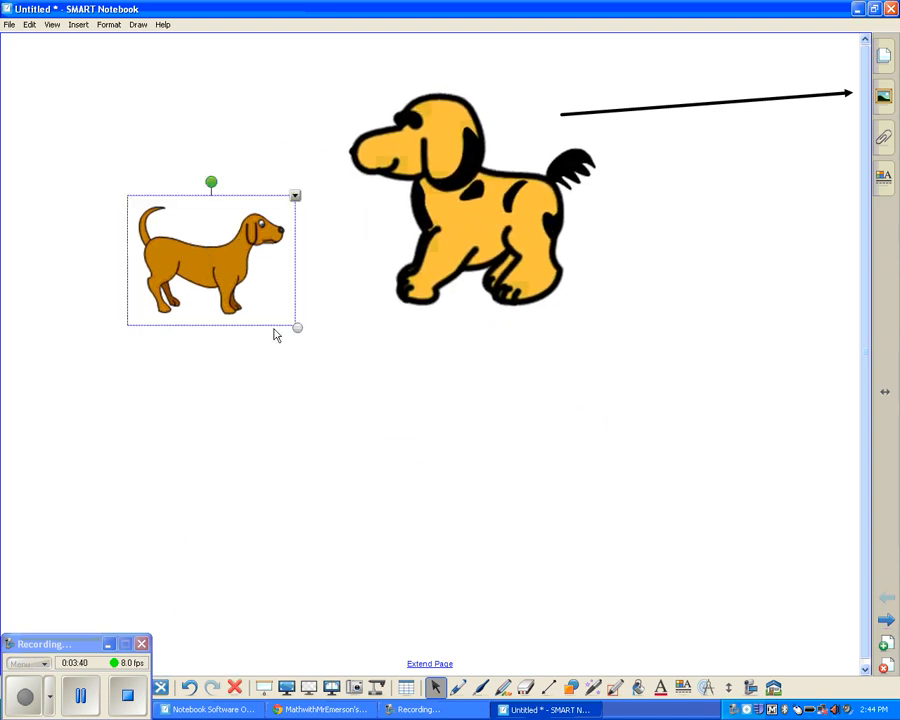
{"action": "left_click_drag", "start_coordinate": [297, 326], "coordinate": [251, 315]}
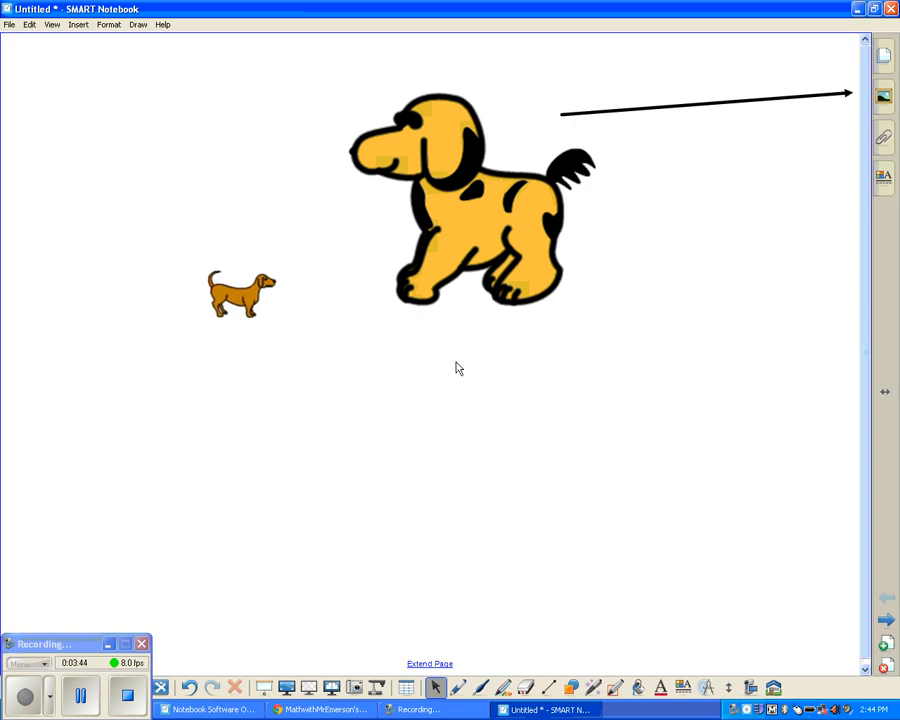
{"action": "left_click_drag", "start_coordinate": [514, 231], "coordinate": [515, 305]}
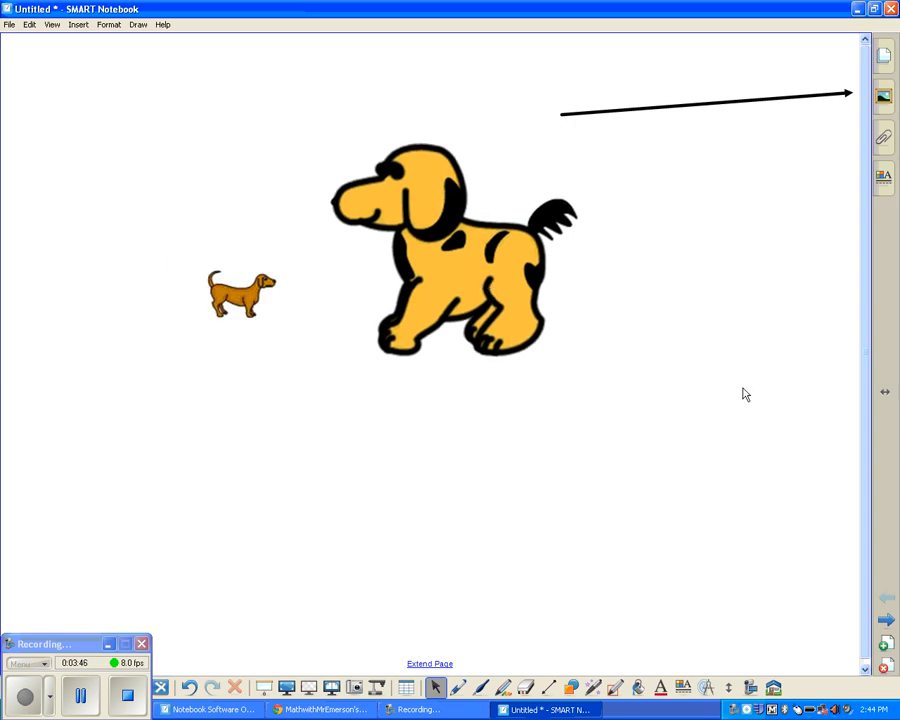
Search the Gallery for "sounds" and look through the Interactive and Multimedia results
{"action": "left_click", "coordinate": [885, 99]}
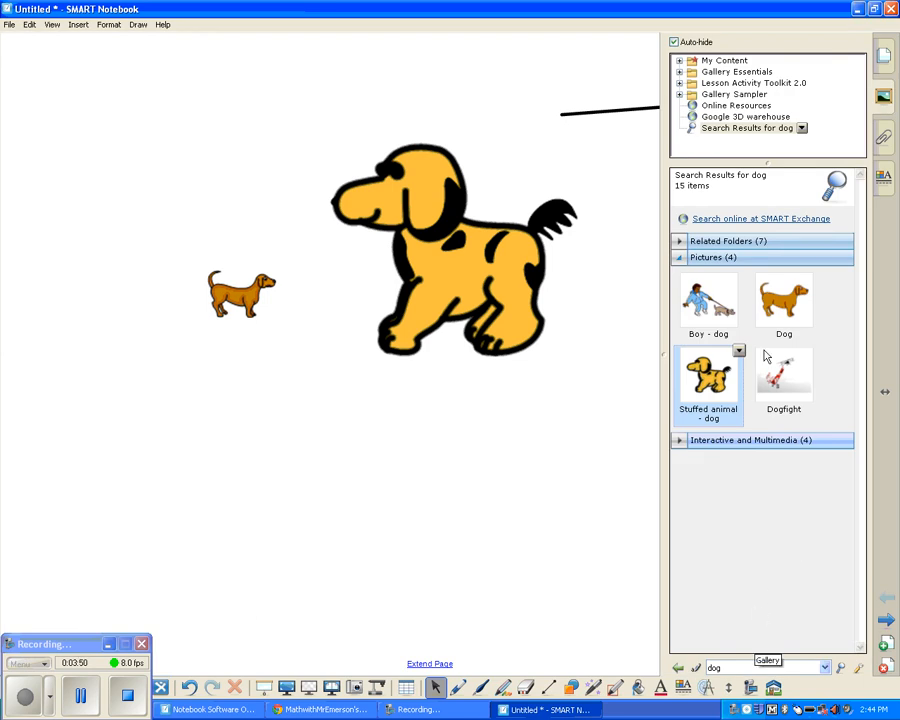
{"action": "left_click", "coordinate": [679, 258]}
{"action": "double_click", "coordinate": [739, 668]}
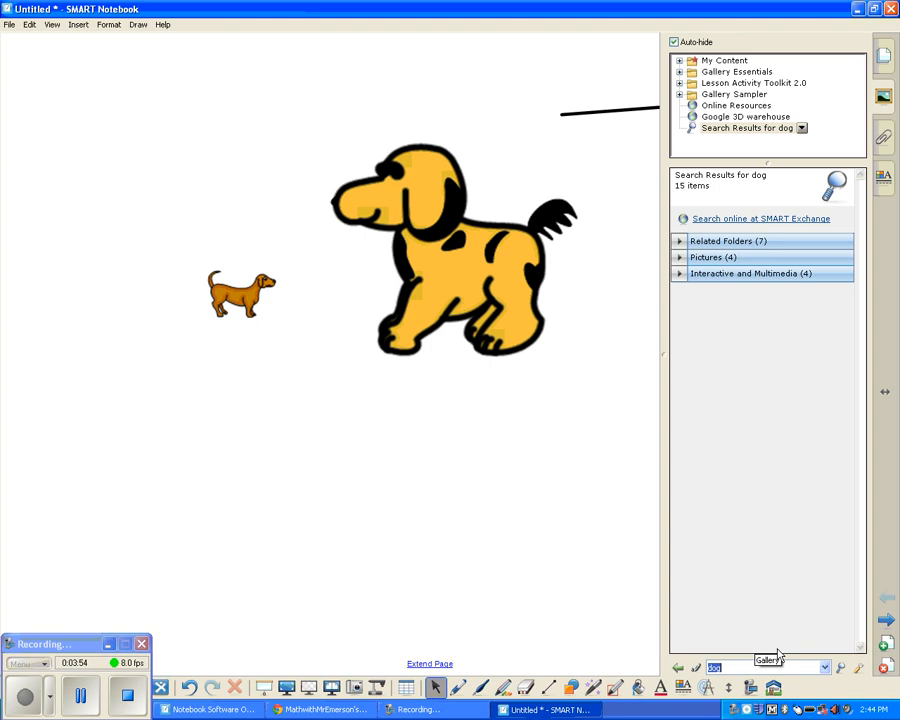
{"action": "type", "text": "sou"}
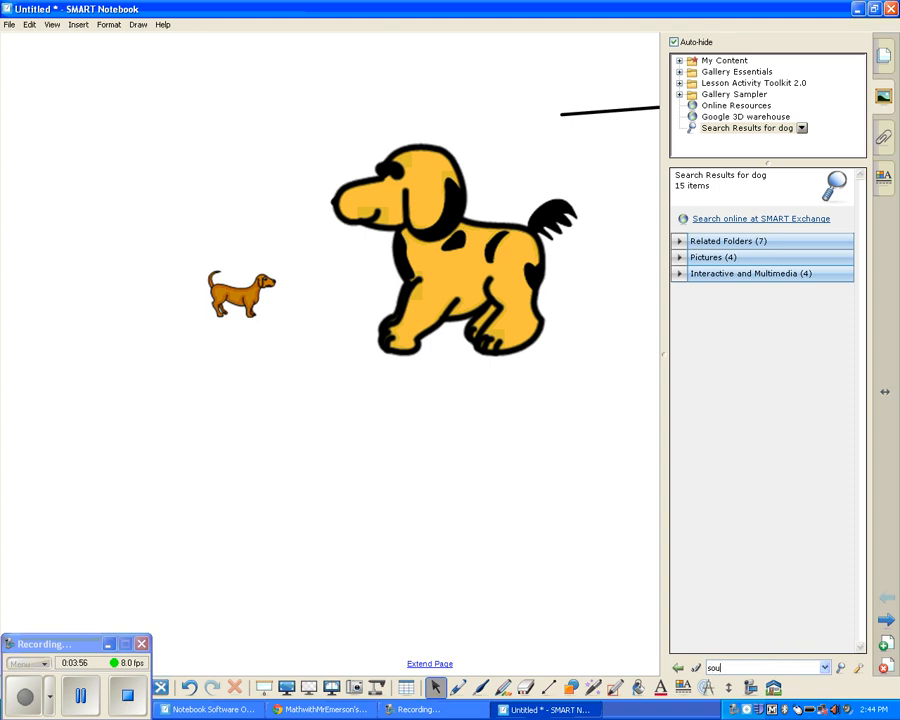
{"action": "type", "text": "nds"}
{"action": "key", "text": "Return"}
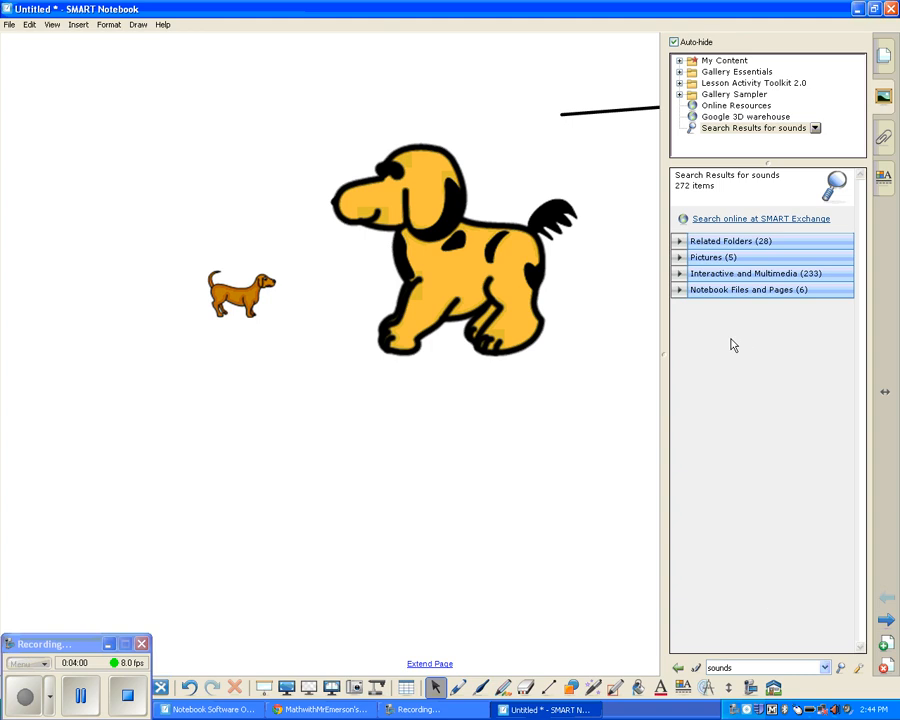
{"action": "left_click", "coordinate": [685, 275]}
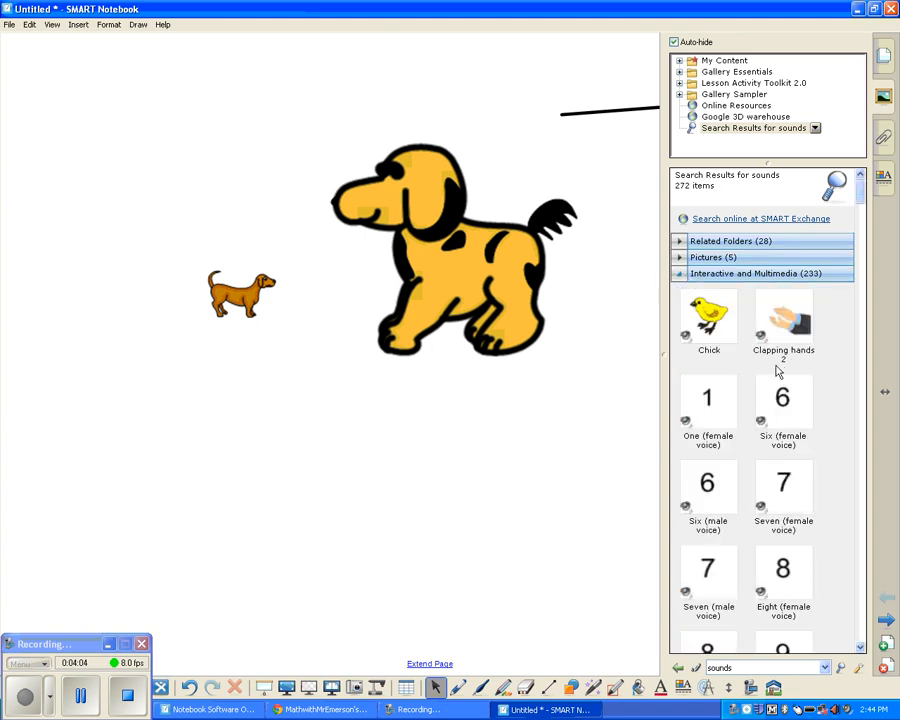
{"action": "scroll", "coordinate": [777, 368], "scroll_direction": "down", "scroll_amount": 2}
{"action": "scroll", "coordinate": [777, 371], "scroll_direction": "down", "scroll_amount": 5}
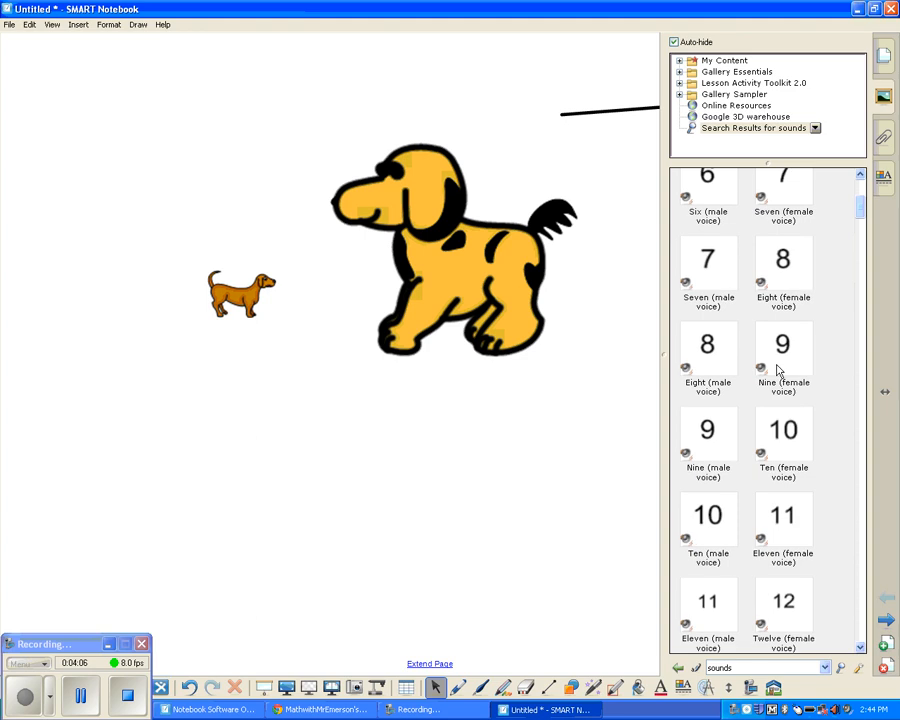
{"action": "scroll", "coordinate": [777, 368], "scroll_direction": "up", "scroll_amount": 5}
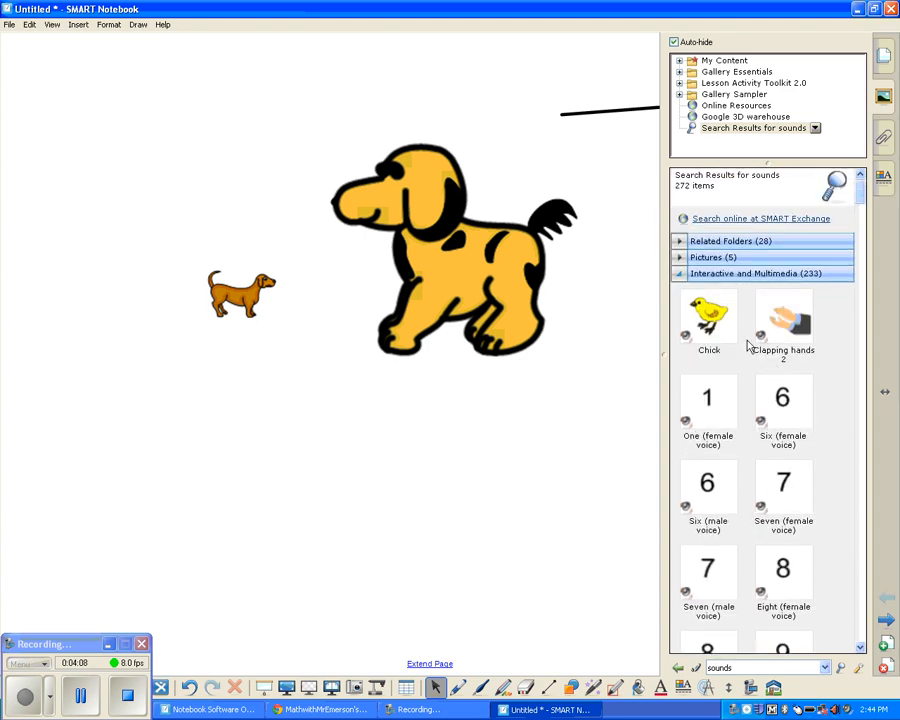
Insert the "Clapping hands 2" sound item and move it below the two dogs
{"action": "double_click", "coordinate": [789, 320]}
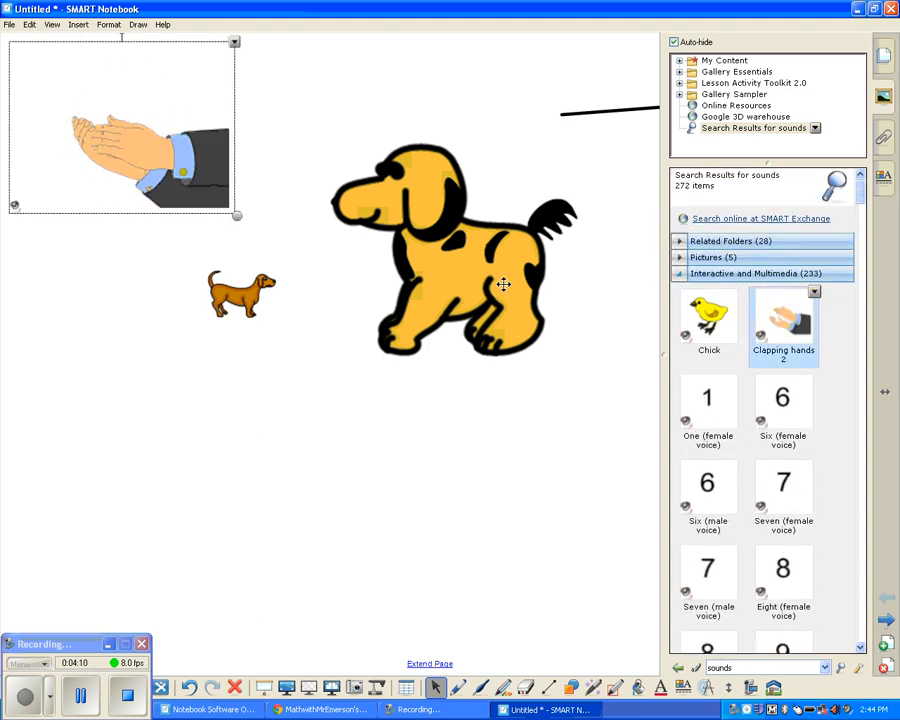
{"action": "left_click", "coordinate": [159, 231]}
{"action": "left_click_drag", "start_coordinate": [166, 190], "coordinate": [324, 516]}
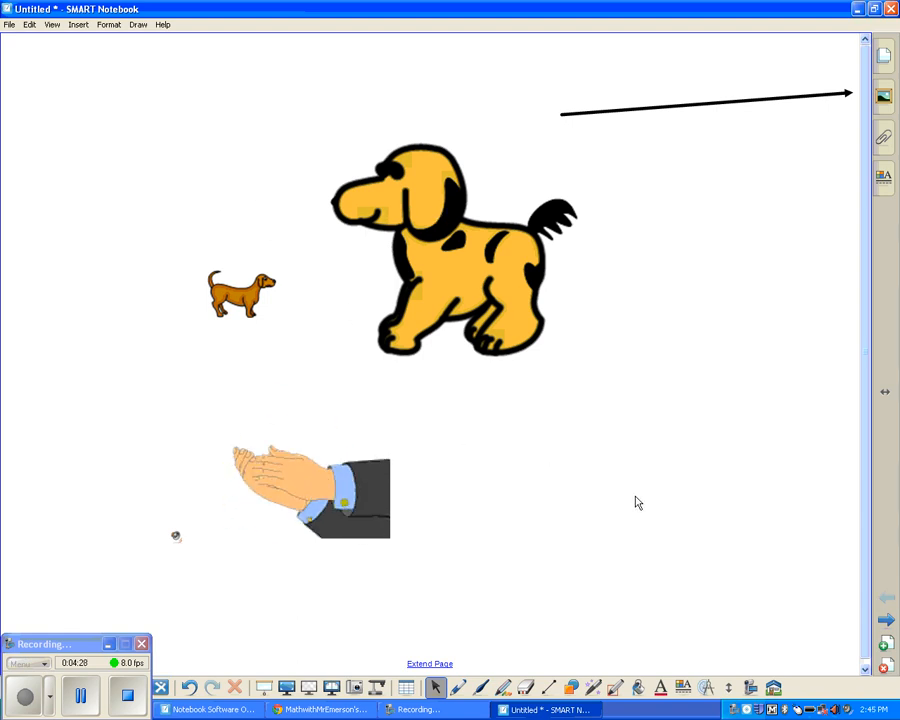
Go to the next page of the notebook file
{"action": "left_click", "coordinate": [888, 622]}
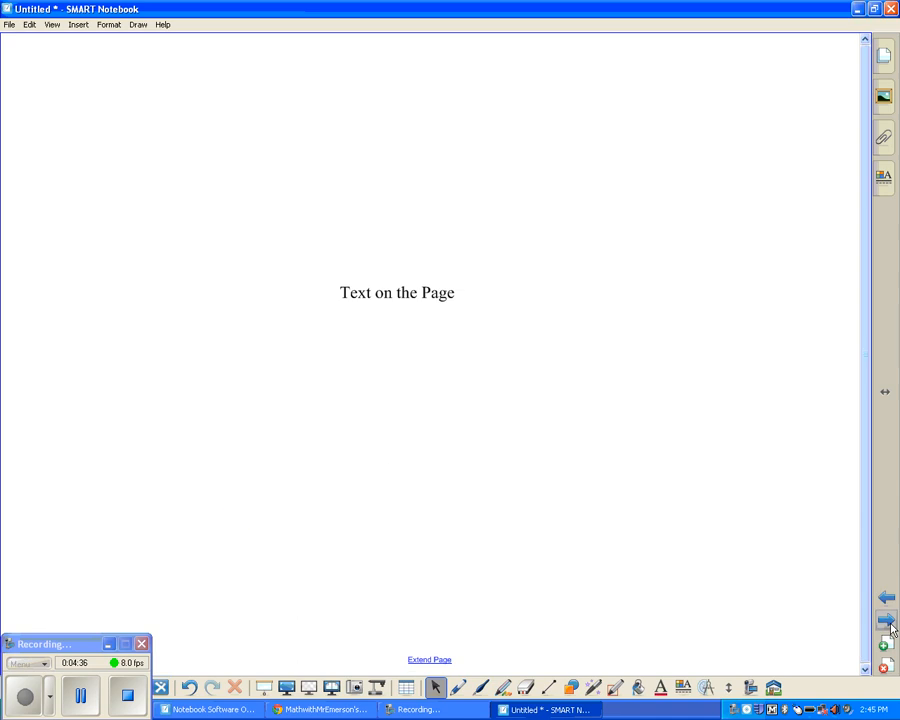
Move the "Text on the Page" text up near the top of the page and show the Gallery Essentials collection in the Gallery
{"action": "left_click_drag", "start_coordinate": [422, 290], "coordinate": [440, 155]}
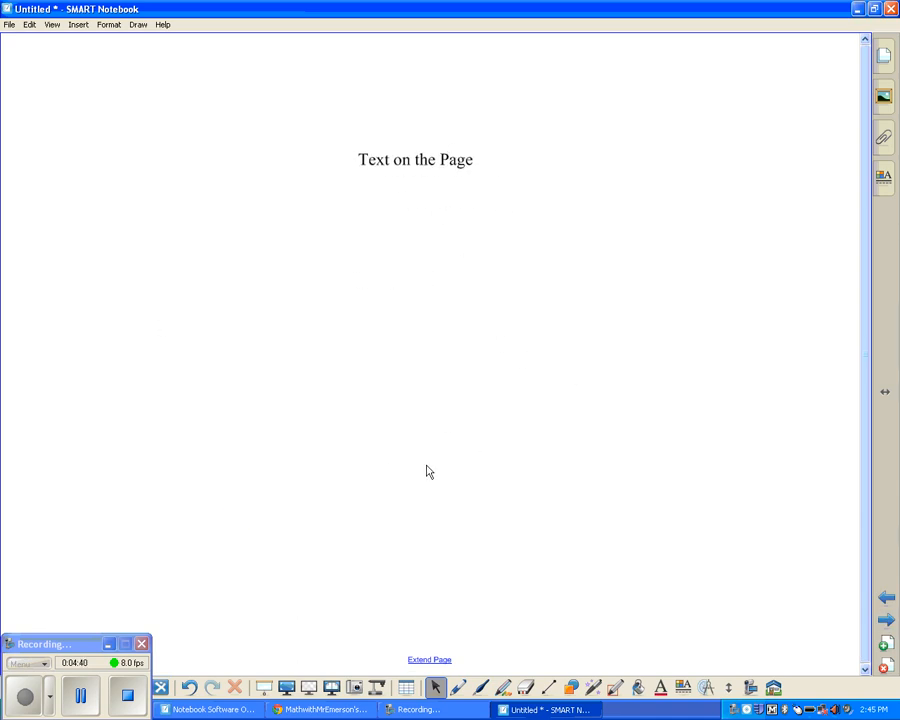
{"action": "left_click", "coordinate": [883, 97]}
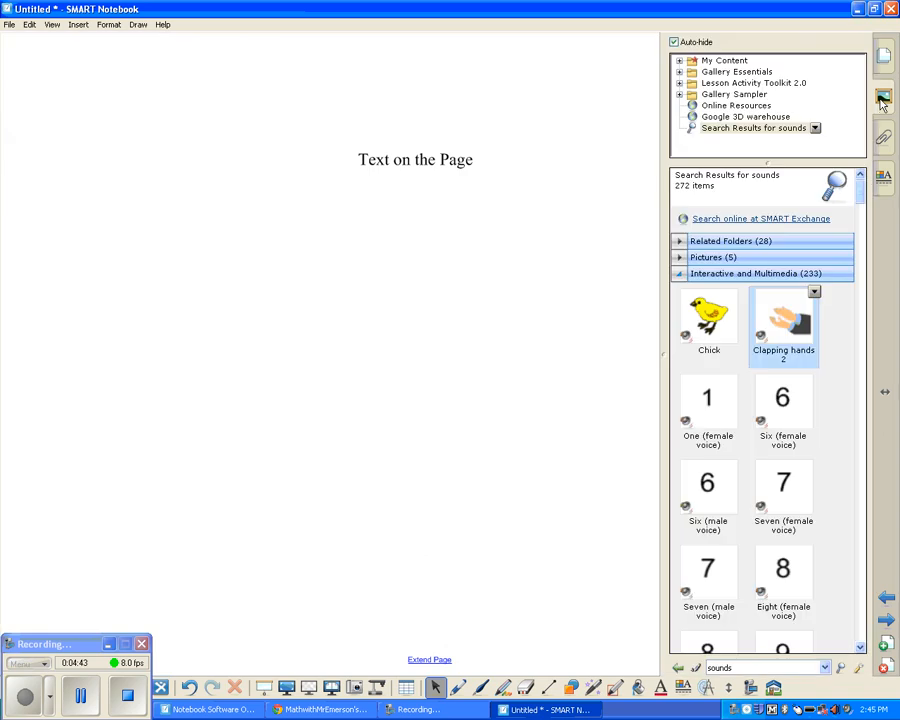
{"action": "left_click", "coordinate": [680, 273]}
{"action": "left_click", "coordinate": [736, 72]}
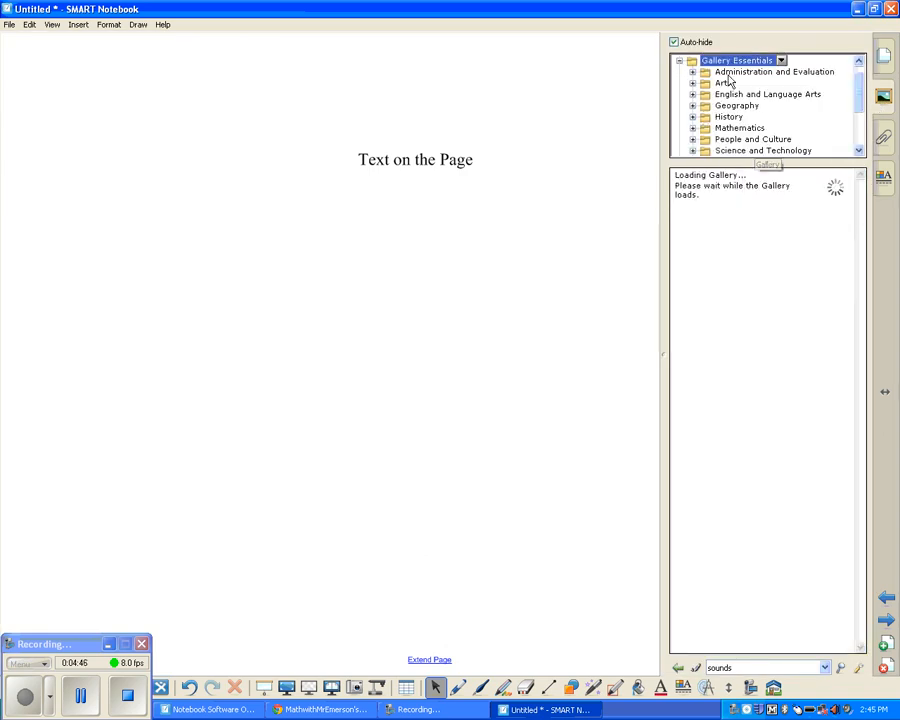
{"action": "left_click", "coordinate": [680, 62]}
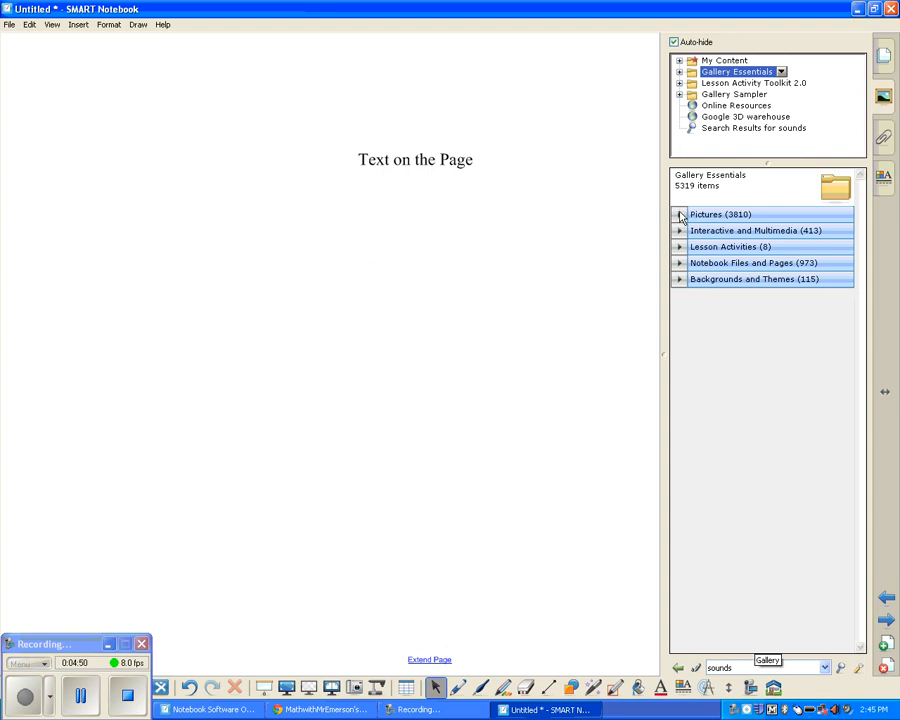
Apply the "Sand castle" background from the Gallery Essentials Backgrounds and Themes to the page, and collapse that category
{"action": "left_click", "coordinate": [680, 281]}
{"action": "left_click_drag", "start_coordinate": [868, 213], "coordinate": [869, 344]}
{"action": "left_click_drag", "start_coordinate": [875, 376], "coordinate": [884, 466]}
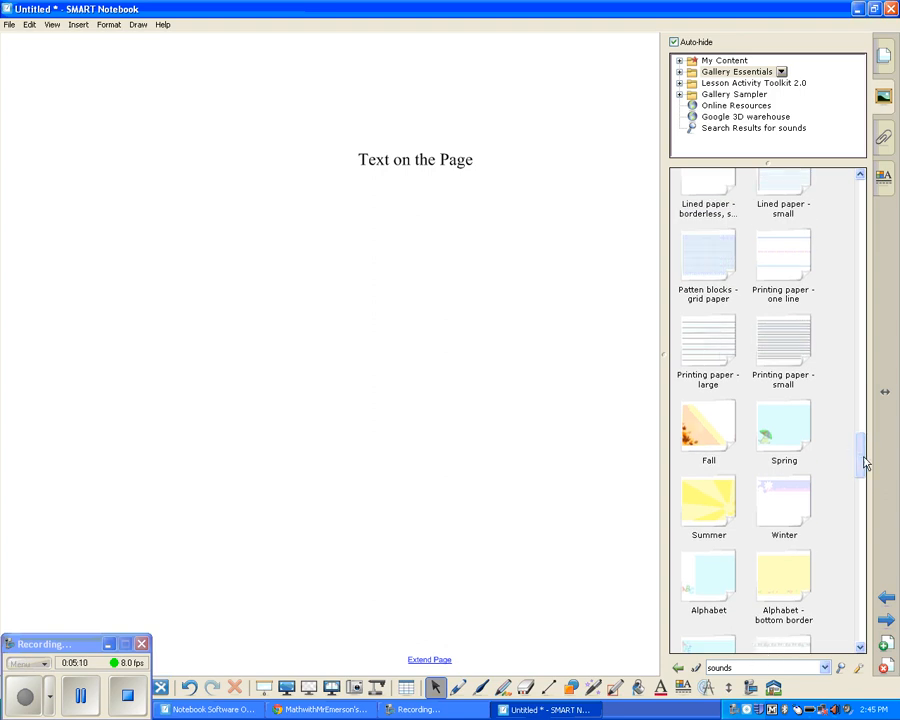
{"action": "left_click_drag", "start_coordinate": [863, 460], "coordinate": [866, 534]}
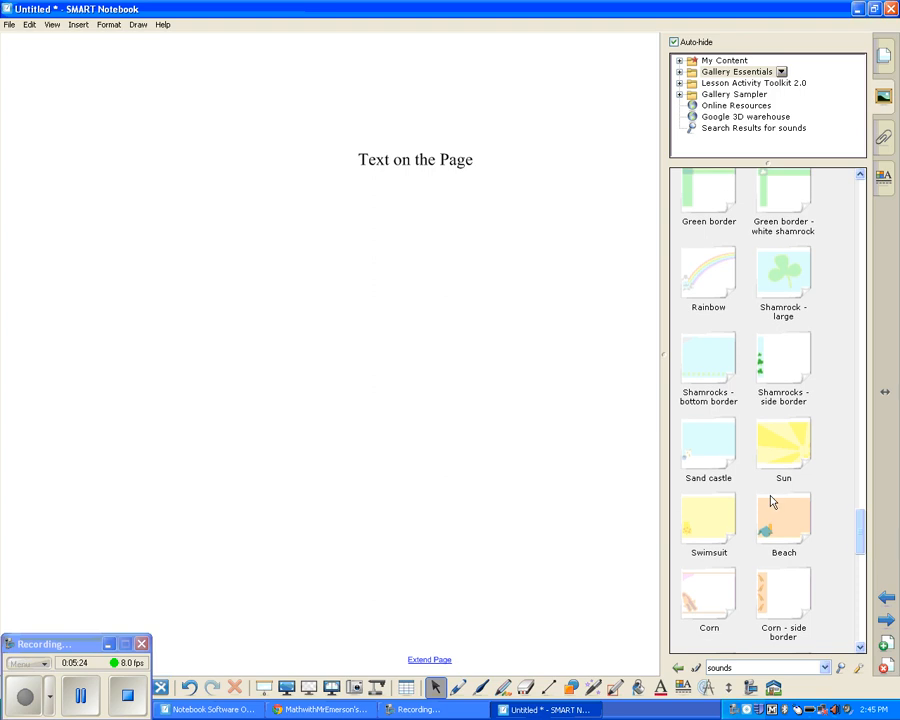
{"action": "double_click", "coordinate": [706, 444]}
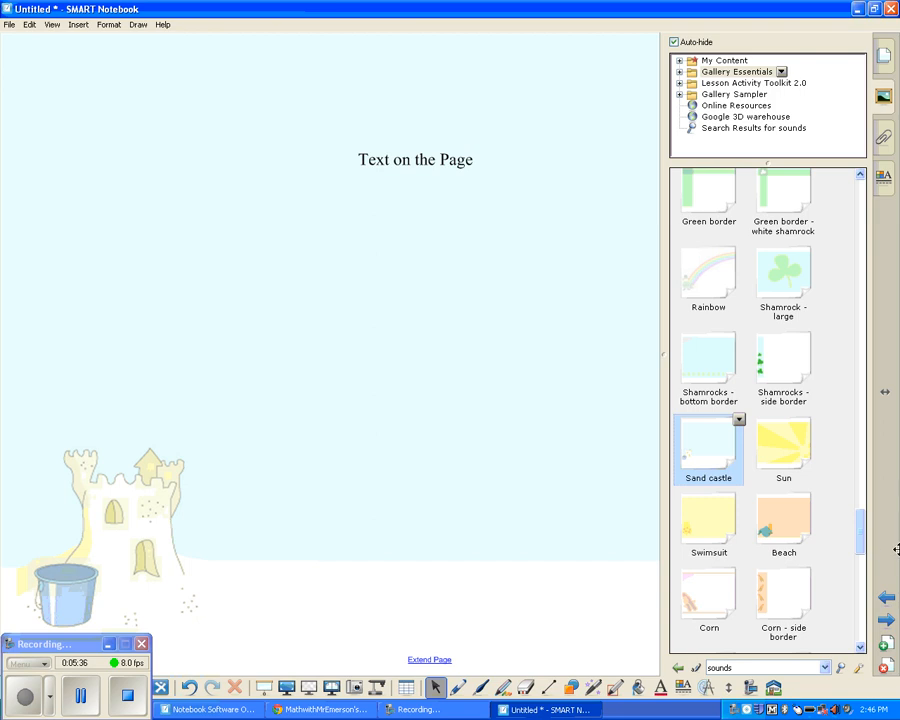
{"action": "scroll", "coordinate": [843, 241], "scroll_direction": "up", "scroll_amount": 10}
{"action": "scroll", "coordinate": [843, 241], "scroll_direction": "up", "scroll_amount": 3}
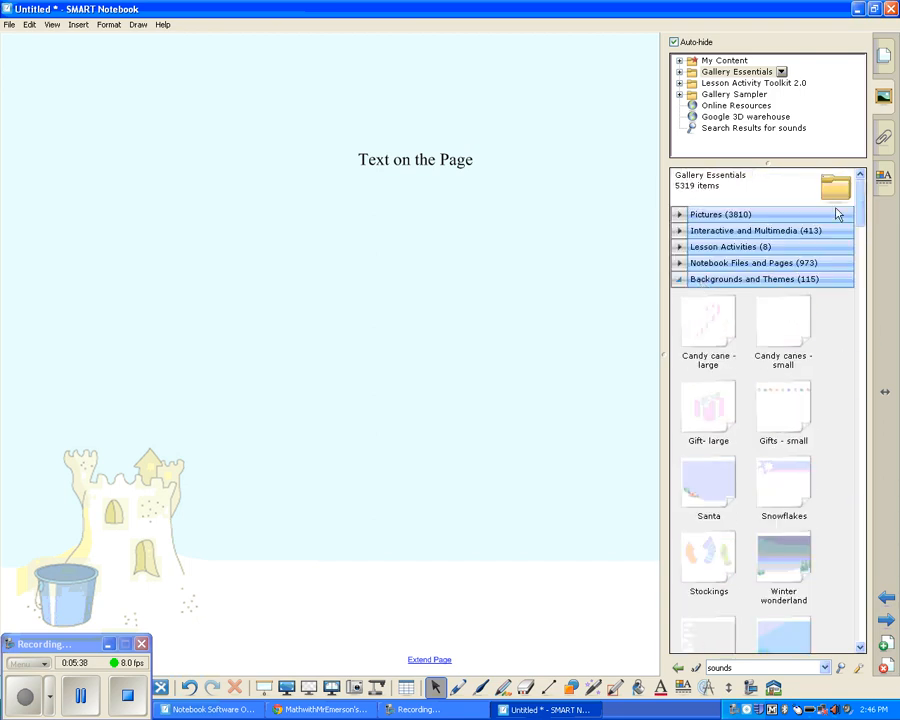
{"action": "left_click", "coordinate": [679, 279]}
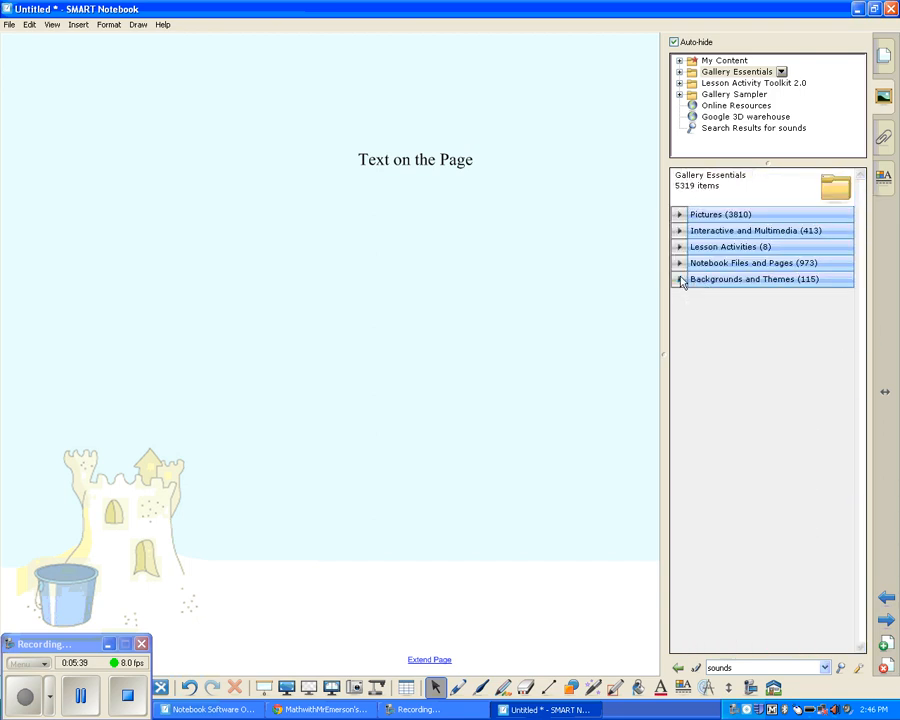
{"action": "left_click", "coordinate": [347, 381]}
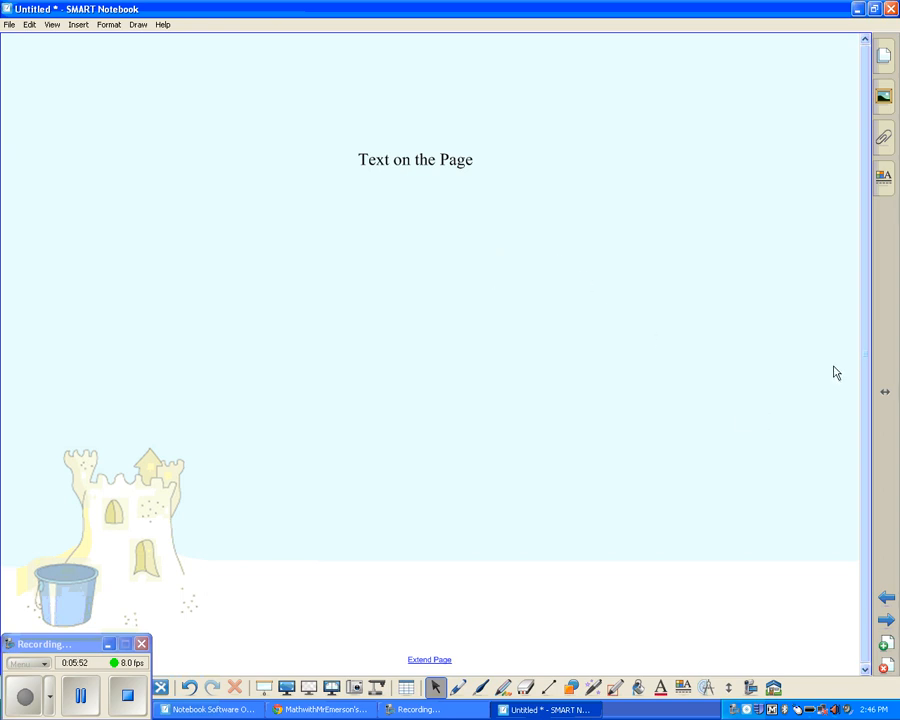
Insert the "ABCs 2" theme from the Gallery Sampler's Backgrounds and Themes on all pages
{"action": "left_click", "coordinate": [882, 98]}
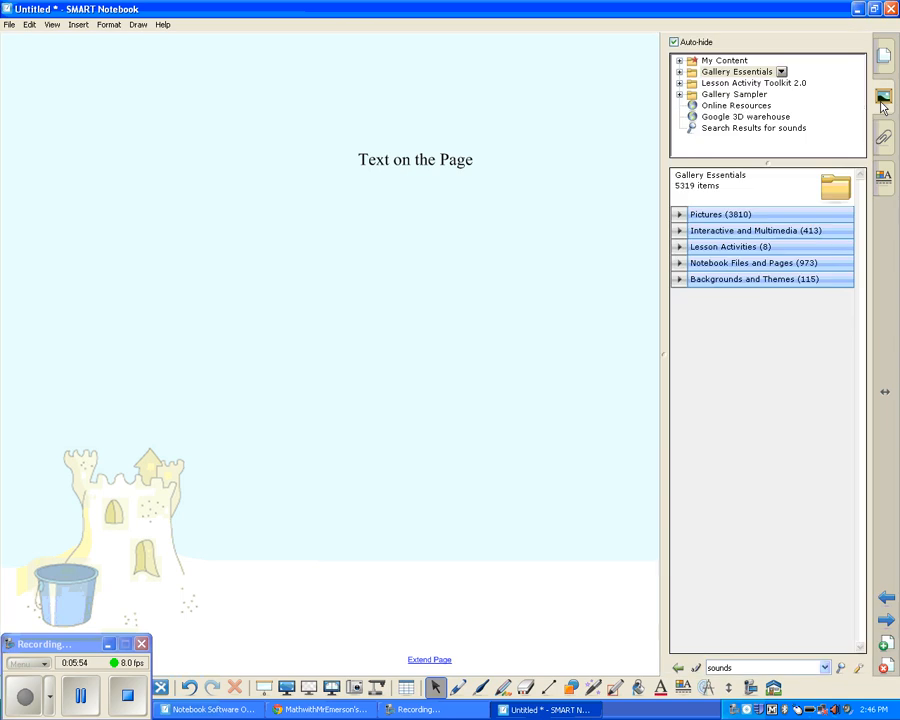
{"action": "left_click", "coordinate": [722, 95]}
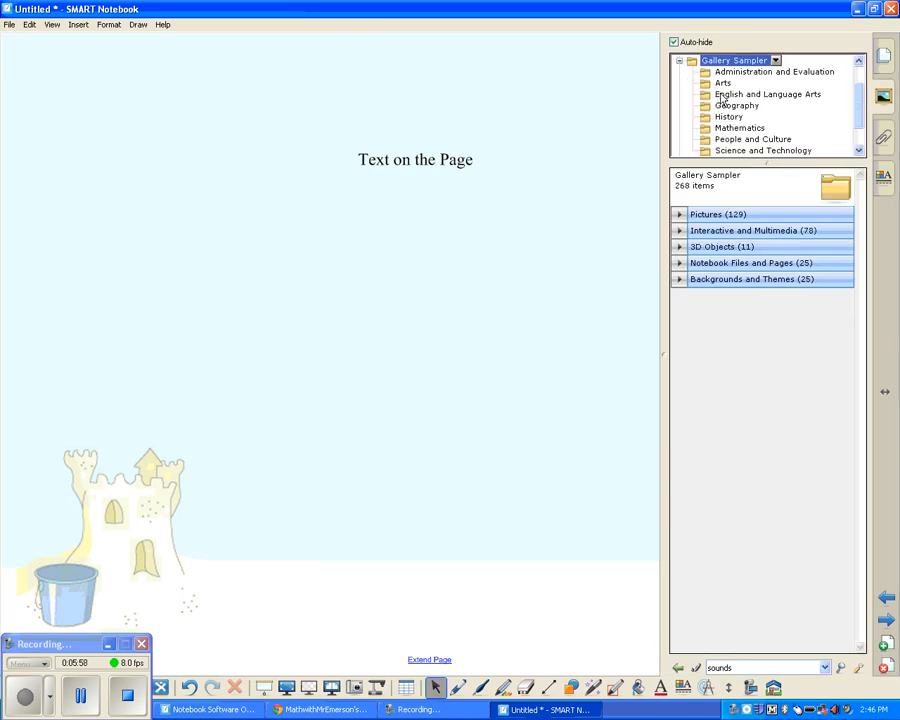
{"action": "left_click", "coordinate": [679, 61]}
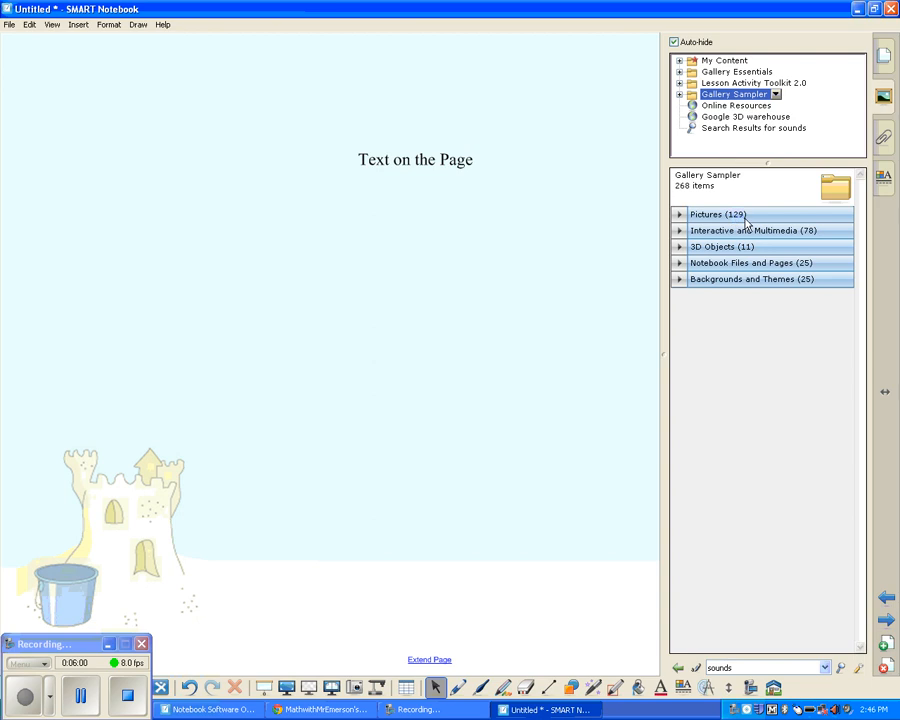
{"action": "left_click", "coordinate": [679, 280]}
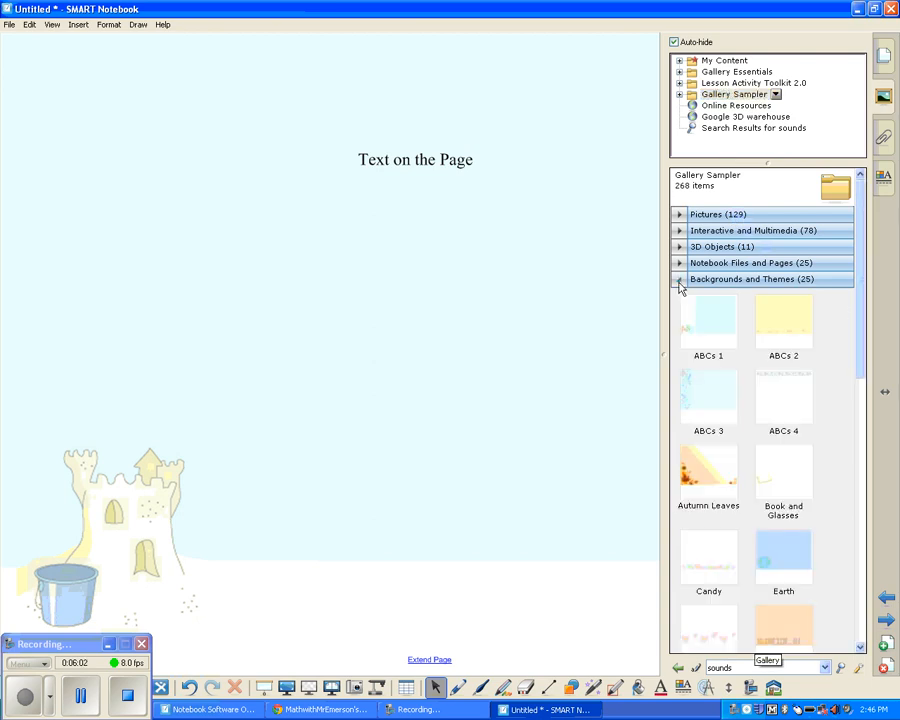
{"action": "mouse_move", "coordinate": [862, 300]}
{"action": "left_mouse_down"}
{"action": "mouse_move", "coordinate": [866, 540]}
{"action": "mouse_move", "coordinate": [868, 290]}
{"action": "mouse_move", "coordinate": [866, 301]}
{"action": "left_mouse_up"}
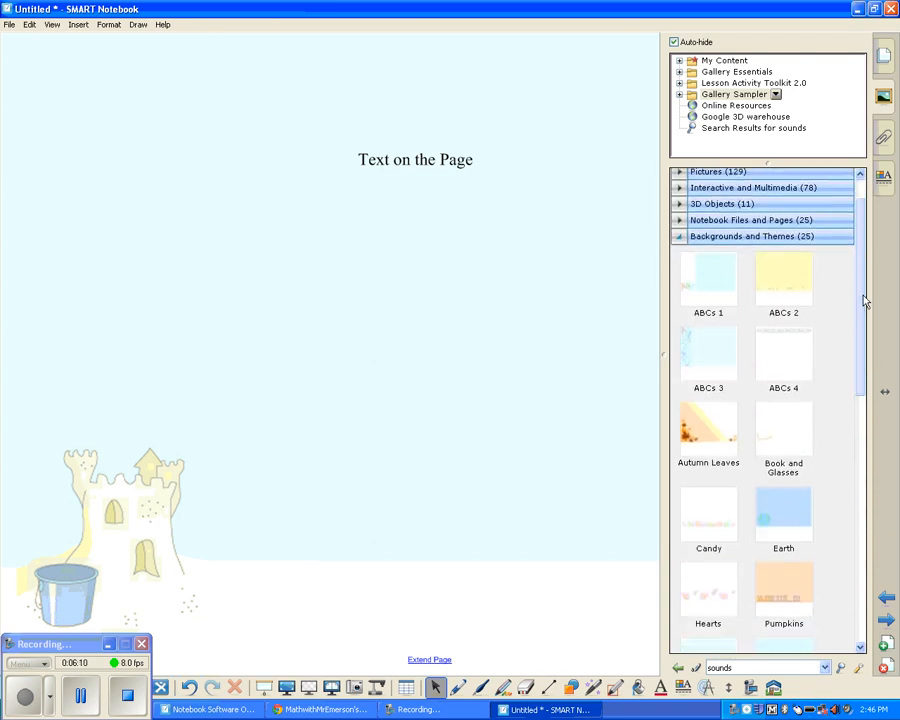
{"action": "left_click", "coordinate": [785, 296]}
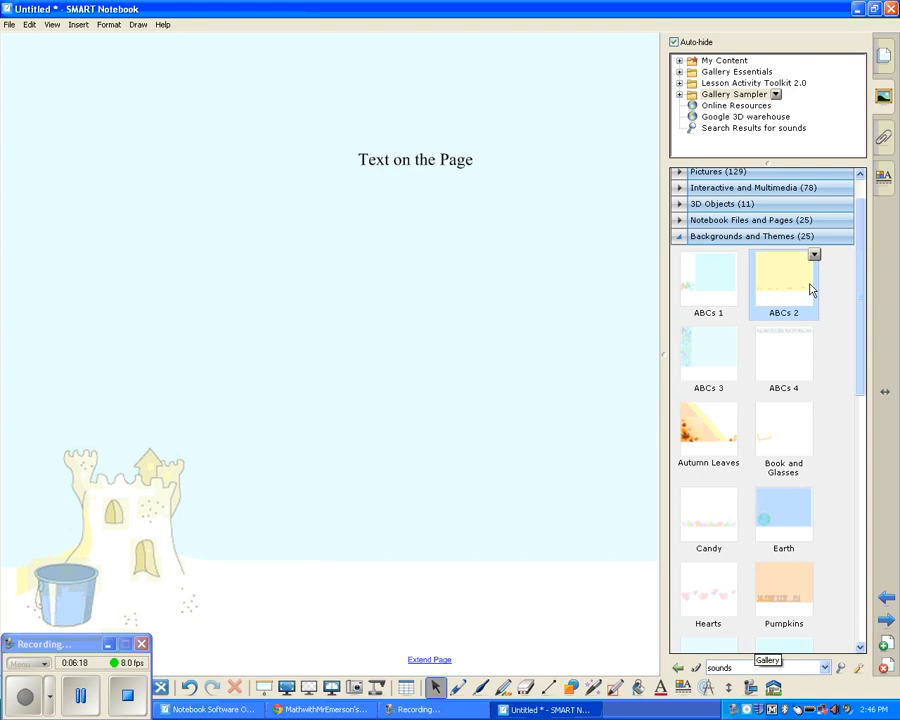
{"action": "left_click", "coordinate": [815, 256]}
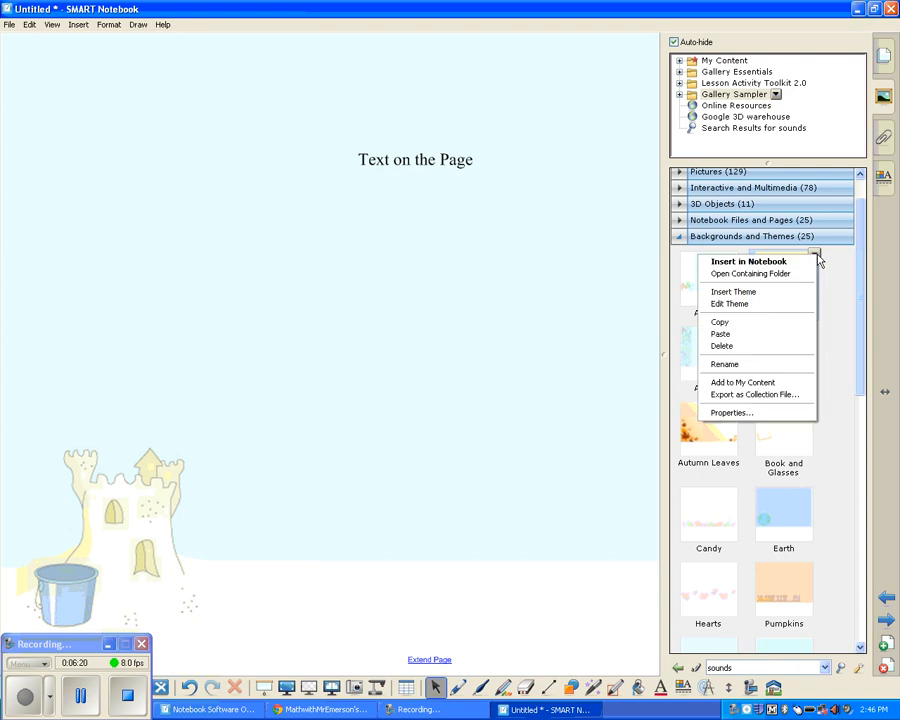
{"action": "left_click", "coordinate": [785, 263]}
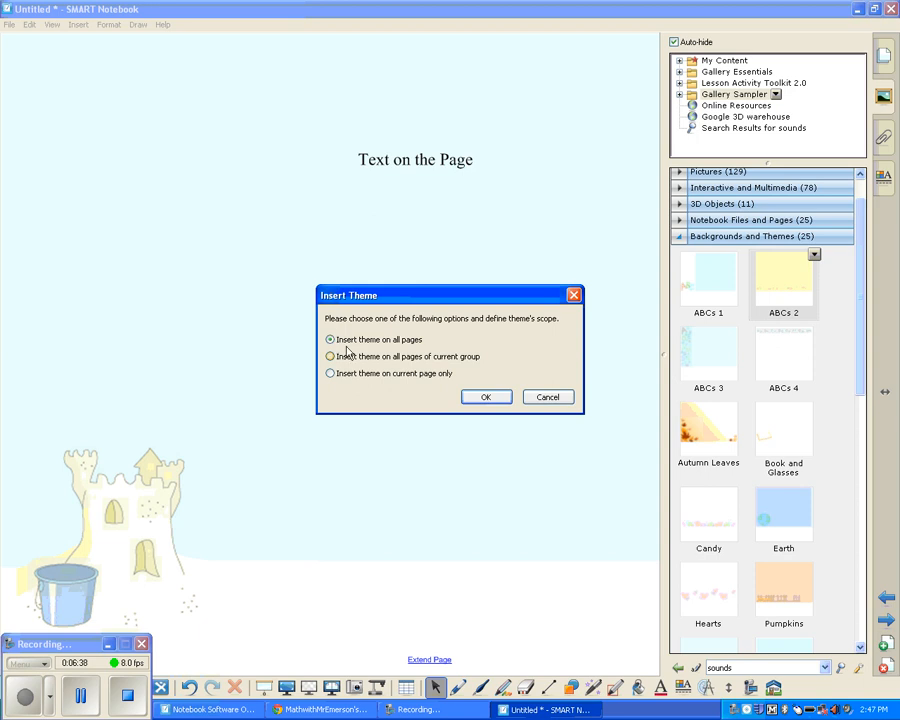
{"action": "left_click", "coordinate": [486, 398]}
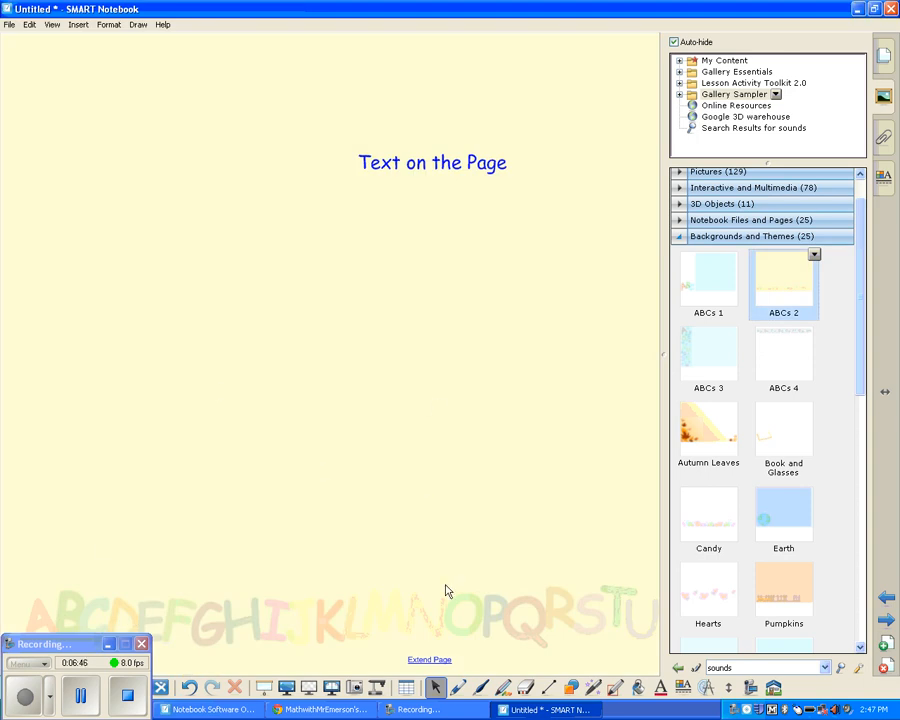
Move the "Text on the Page" text toward the left side of the page and check the theme on the previous page
{"action": "left_click_drag", "start_coordinate": [473, 165], "coordinate": [341, 177]}
{"action": "left_click", "coordinate": [408, 248]}
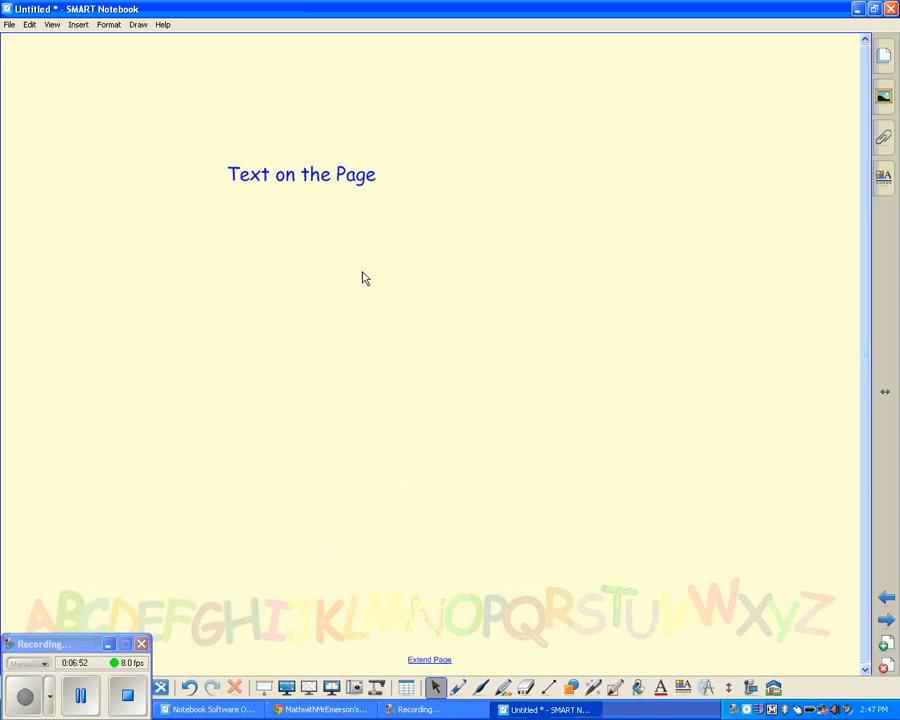
{"action": "left_click", "coordinate": [886, 601]}
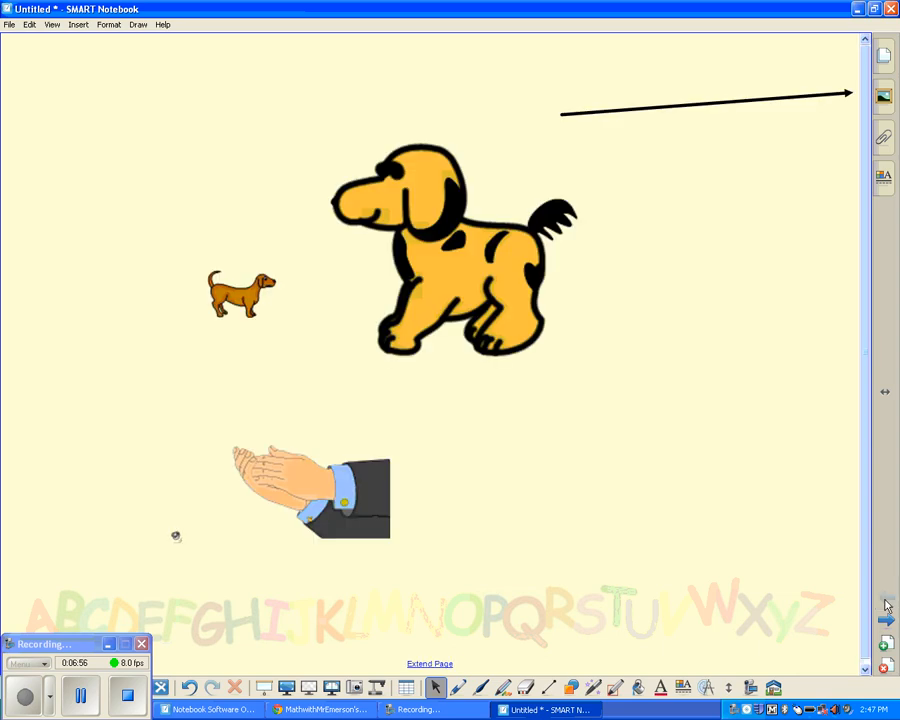
{"action": "left_click", "coordinate": [885, 623]}
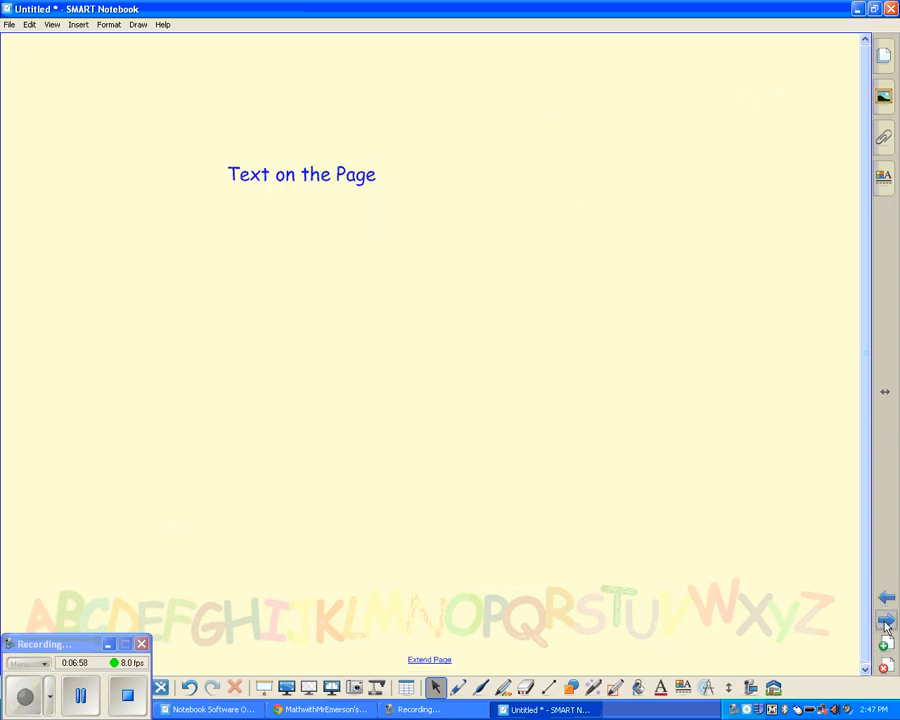